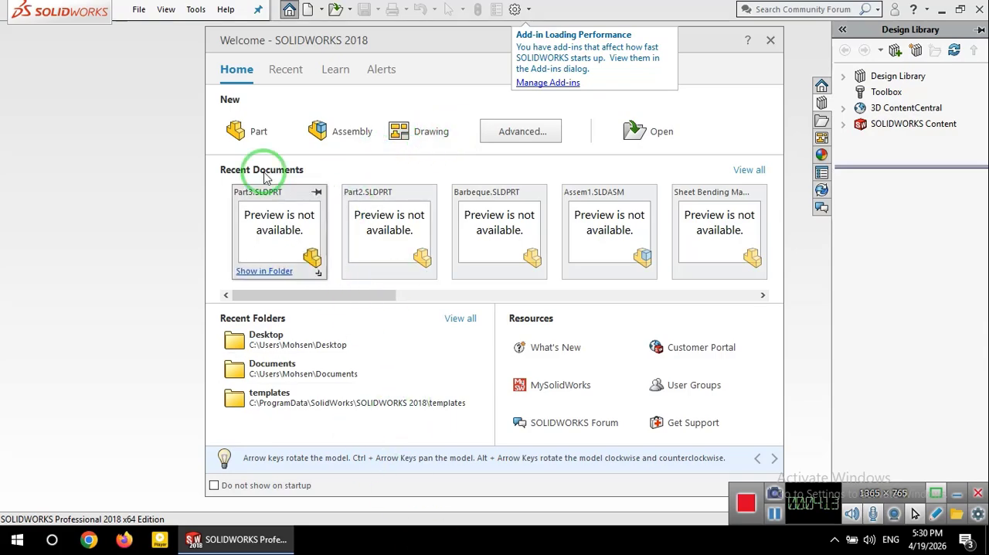
Step: Create a new part document and look through its Features, Sketch and Evaluate commands
left_click(248, 133)
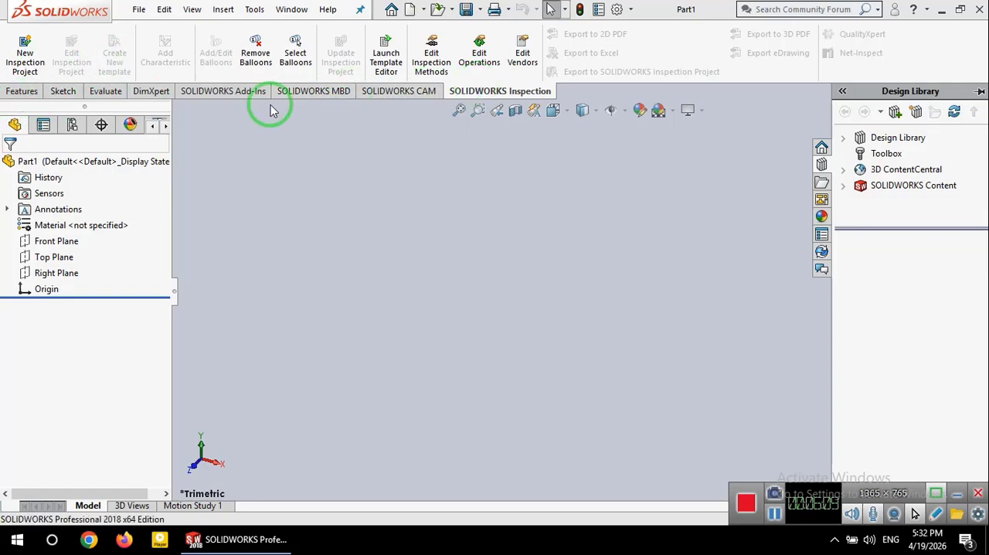
left_click(22, 91)
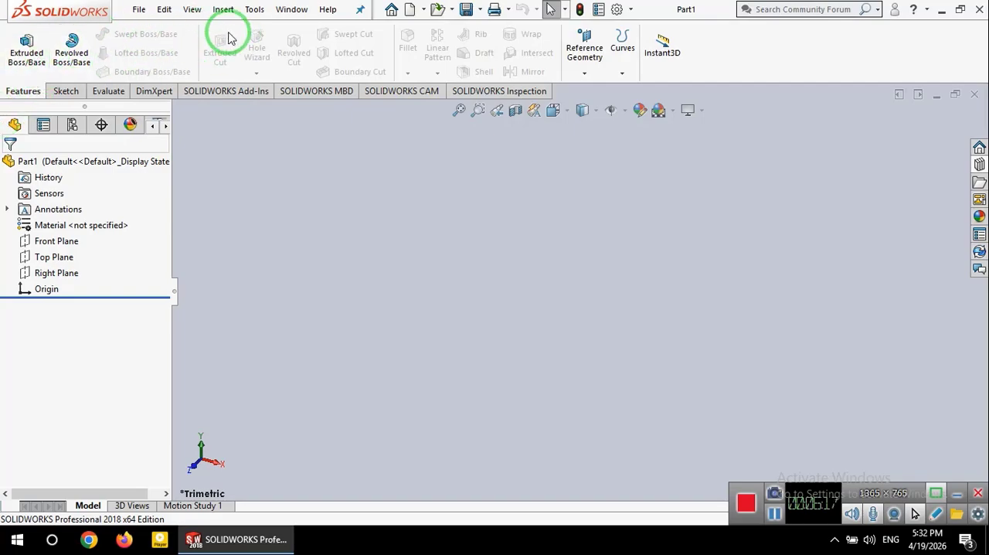
left_click(65, 91)
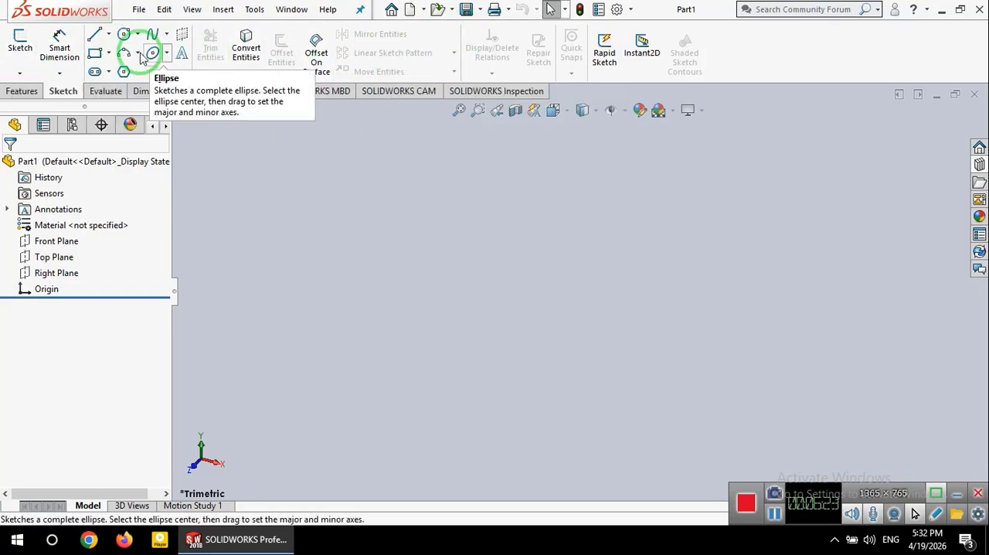
left_click(105, 91)
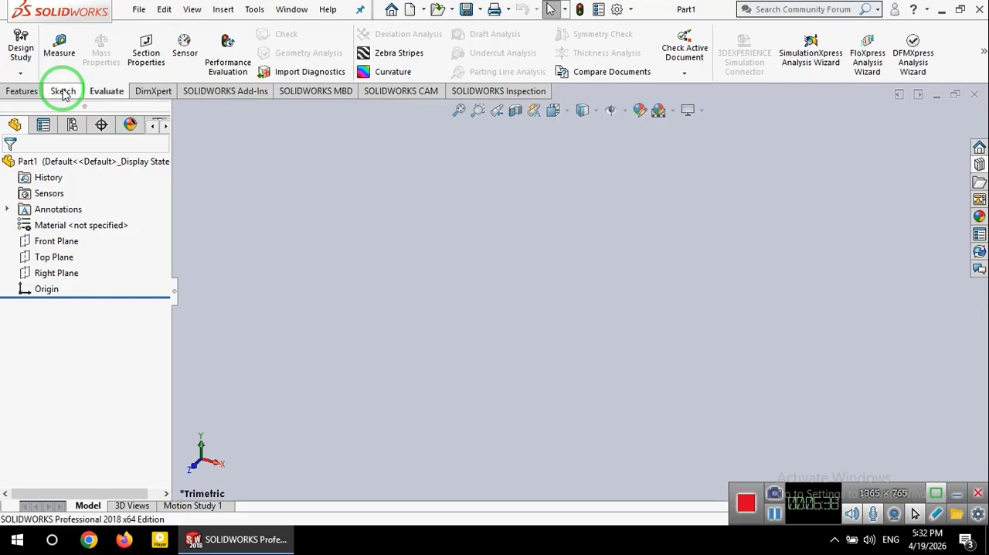
left_click(21, 92)
left_click(67, 93)
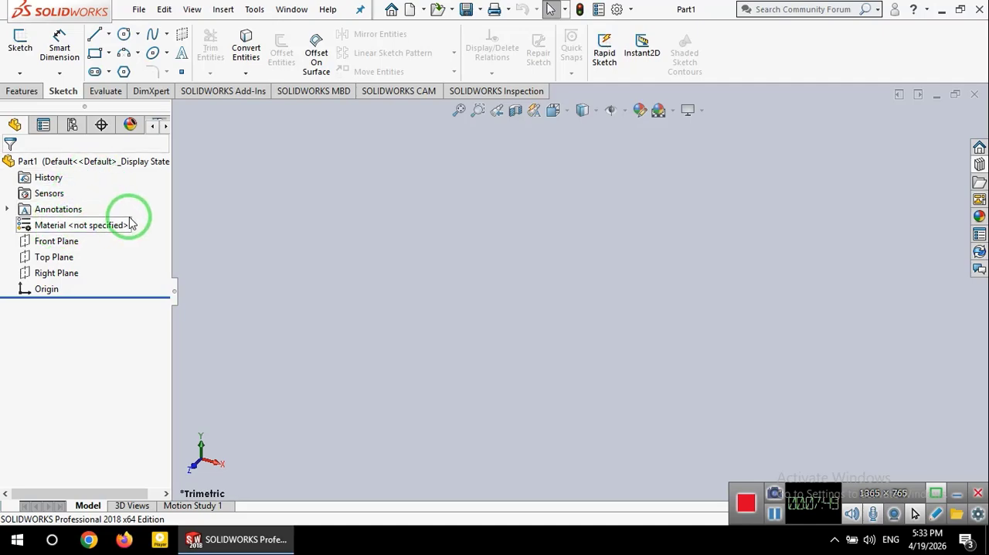
Step: Look over the SOLIDWORKS Resources and the Design Library, and hide the task pane again
left_click(979, 148)
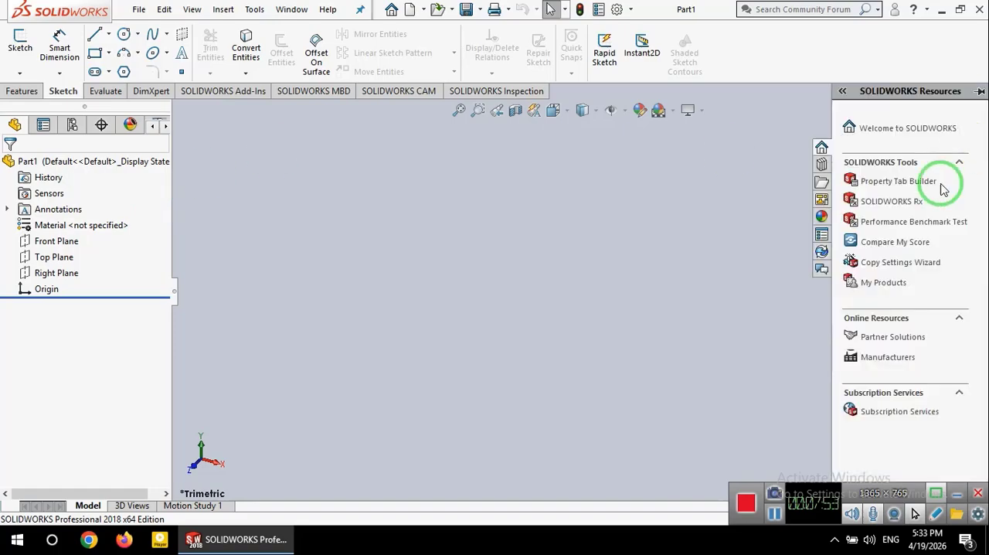
left_click(822, 164)
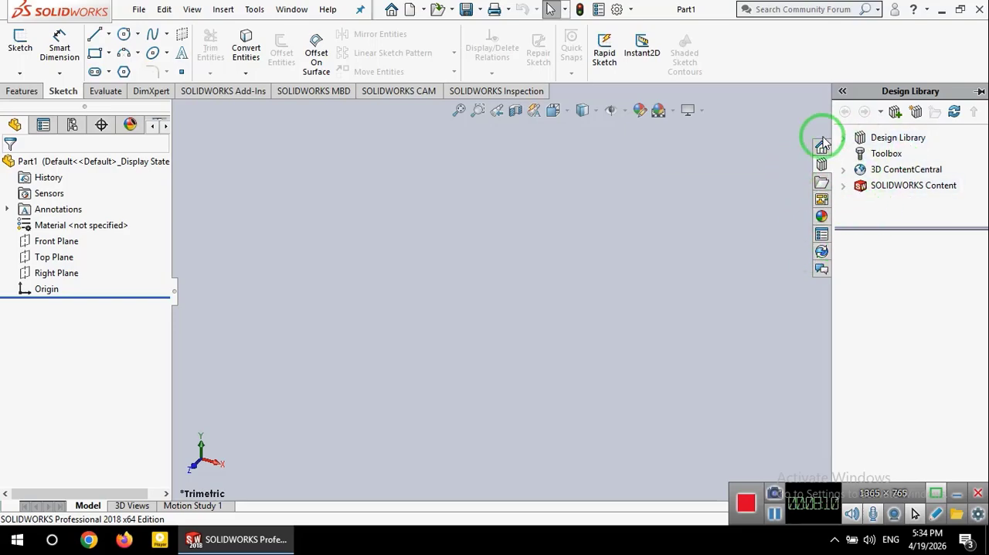
left_click(844, 91)
left_click(765, 90)
left_click(759, 213)
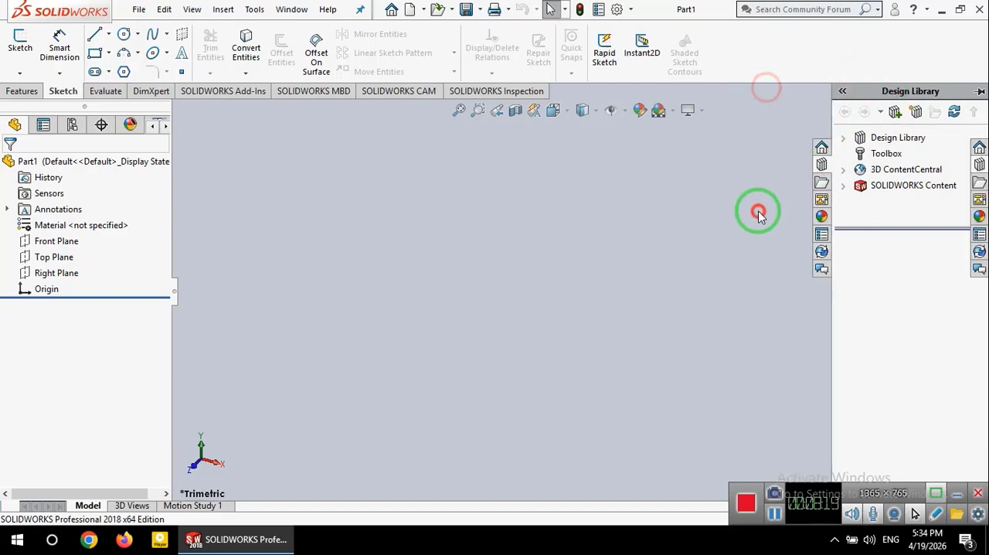
left_click(733, 230)
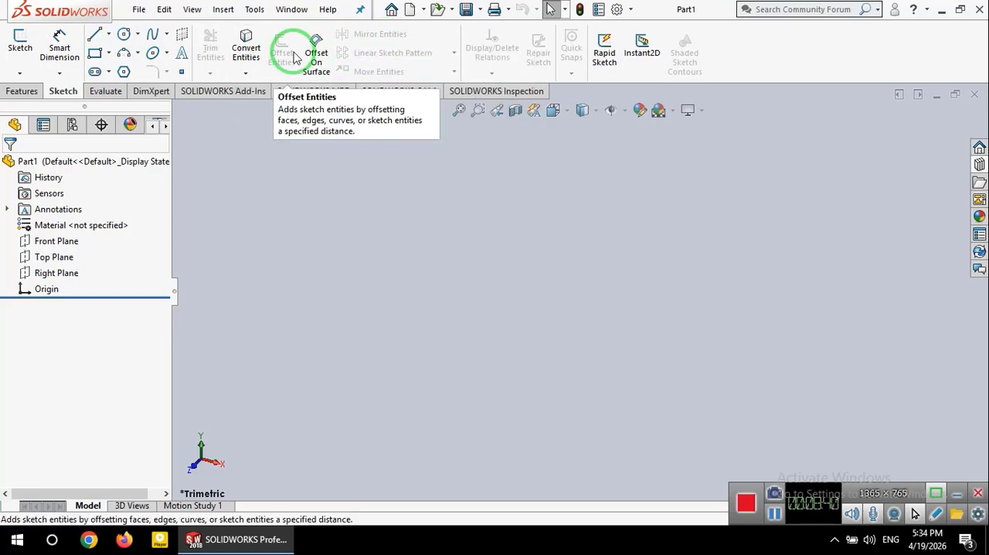
Step: Examine the available spline types and the complete list of sketch entities
left_click(255, 10)
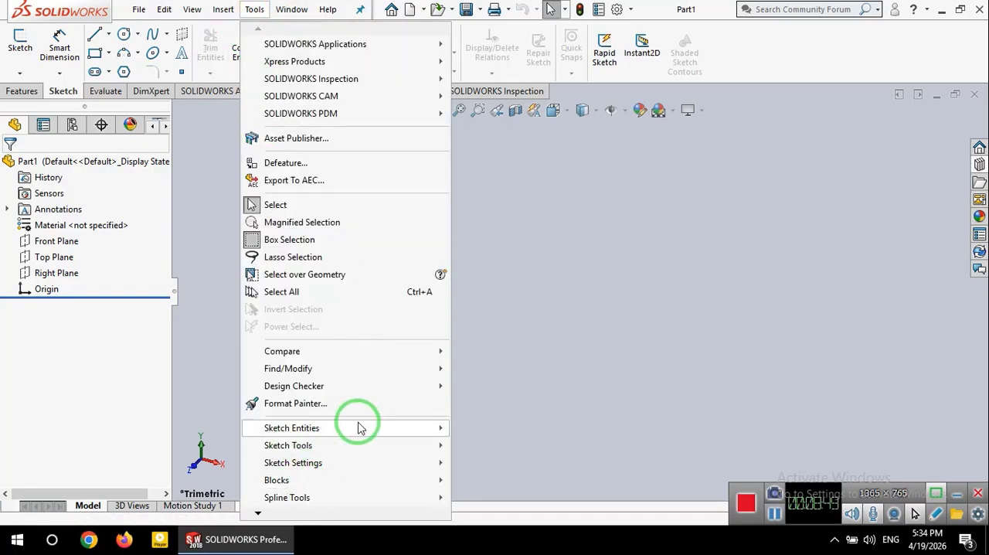
mouse_move(365, 430)
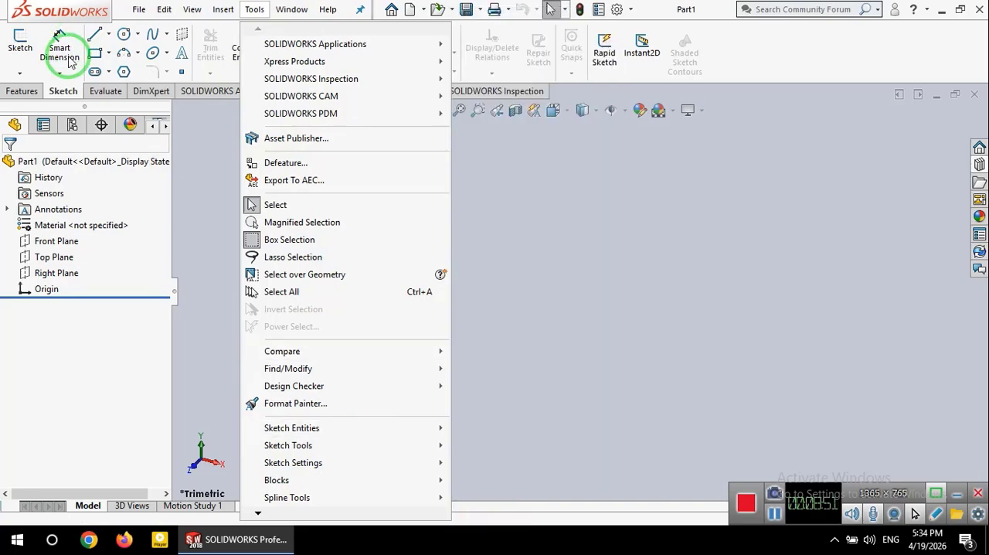
left_click(200, 60)
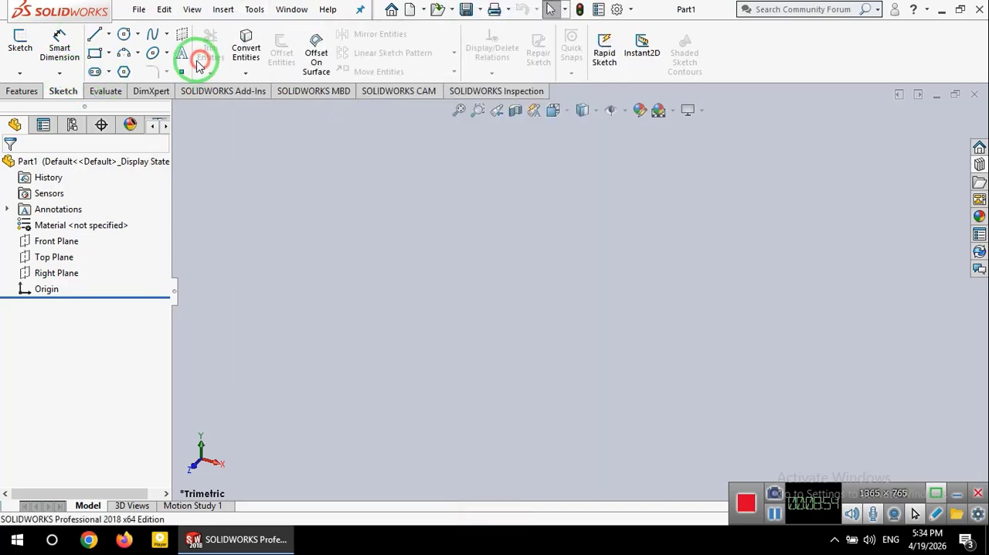
left_click(140, 34)
left_click(167, 34)
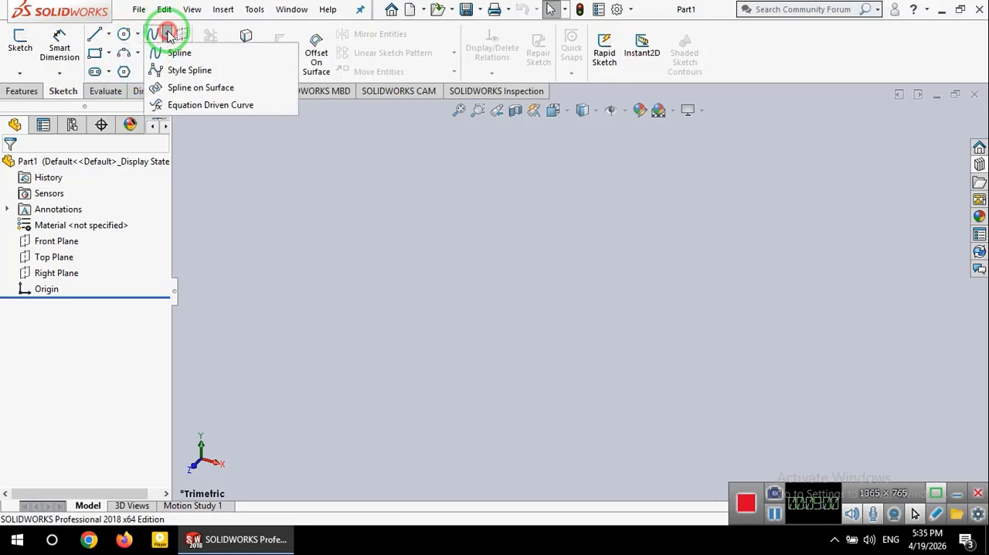
left_click(255, 12)
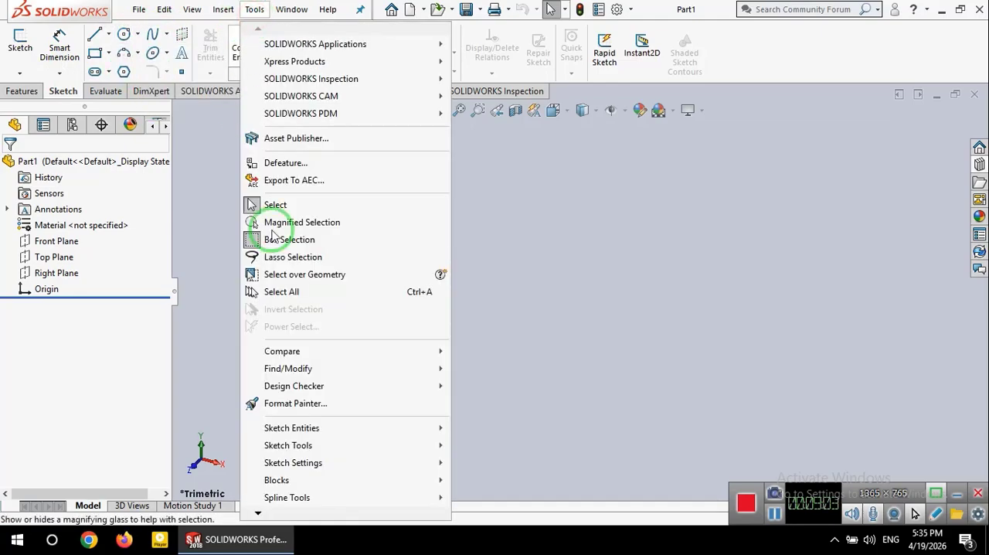
mouse_move(363, 431)
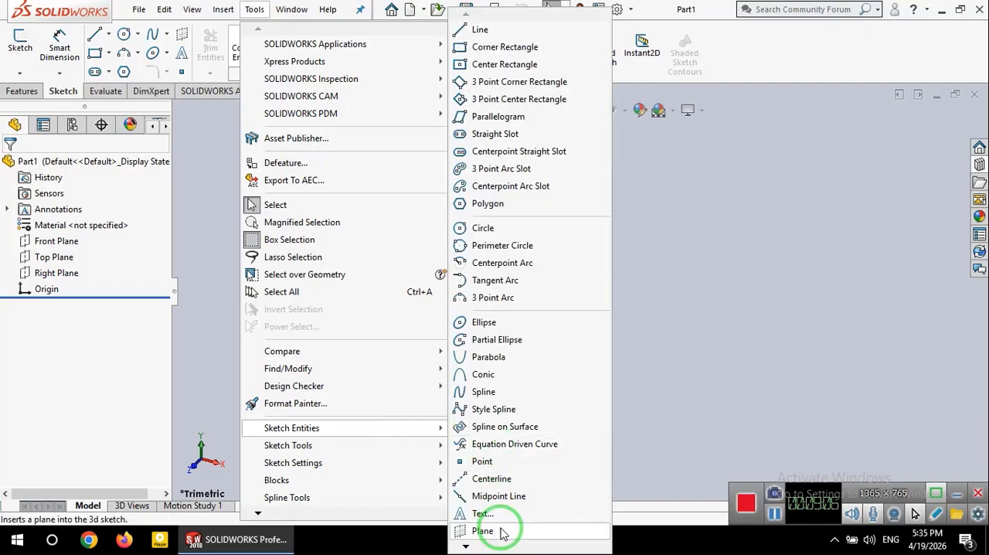
left_click(466, 546)
left_click(466, 546)
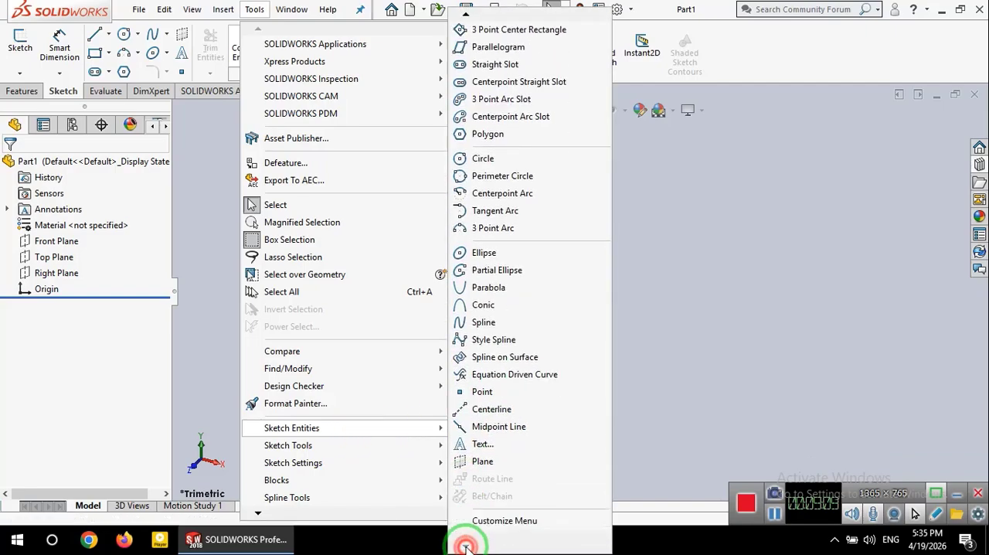
left_click(466, 16)
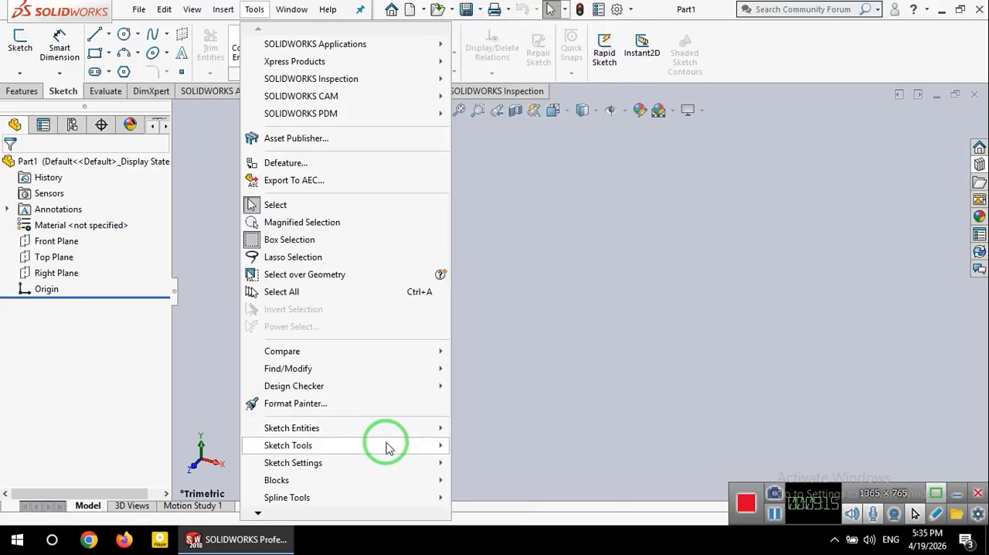
Step: Examine the Sketch Settings options, the remaining tool commands and the SOLIDWORKS Inspection commands
mouse_move(390, 448)
mouse_move(380, 465)
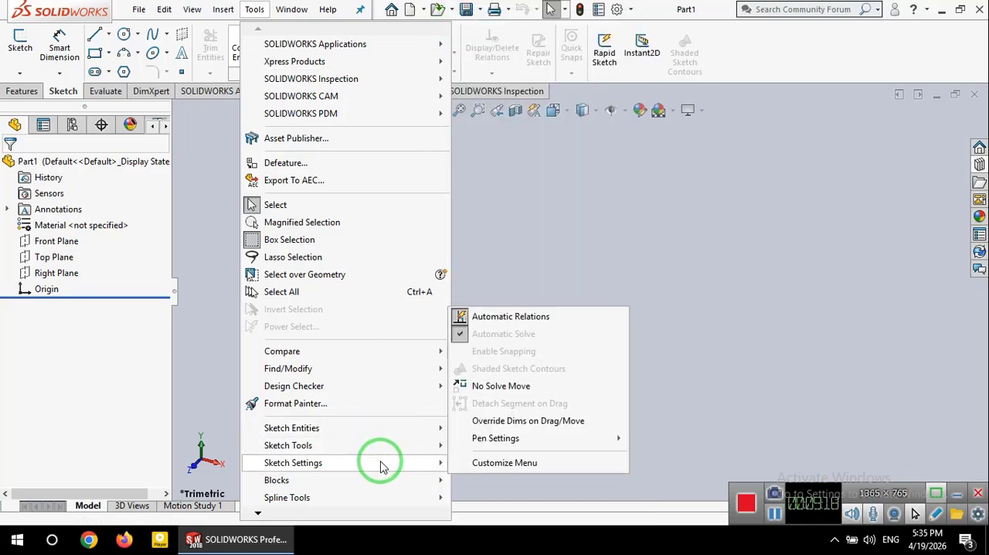
mouse_move(401, 487)
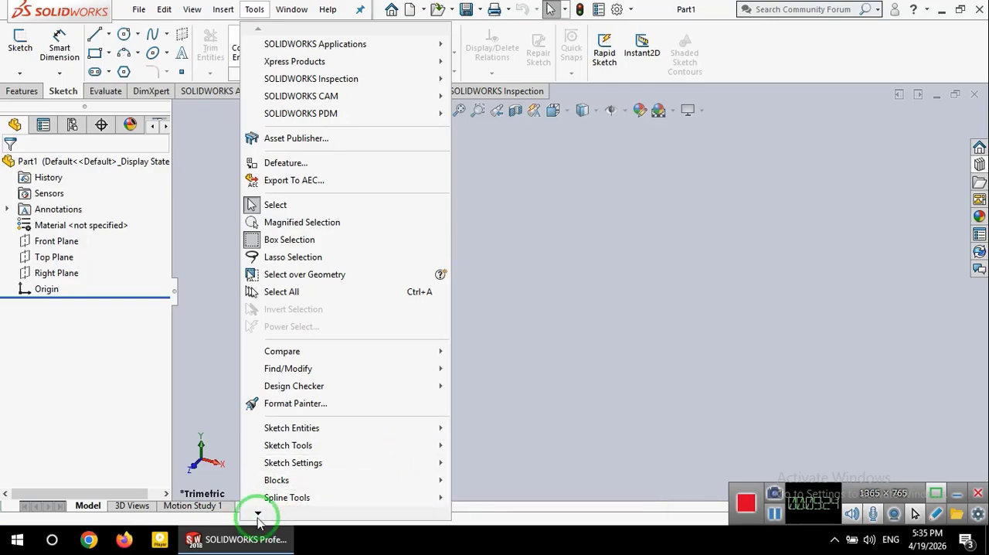
mouse_move(258, 514)
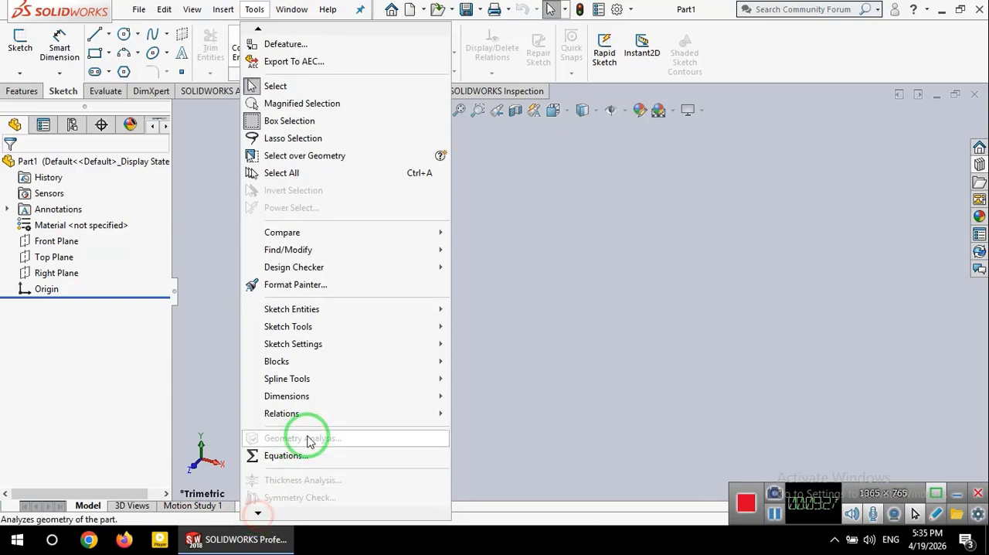
mouse_move(319, 410)
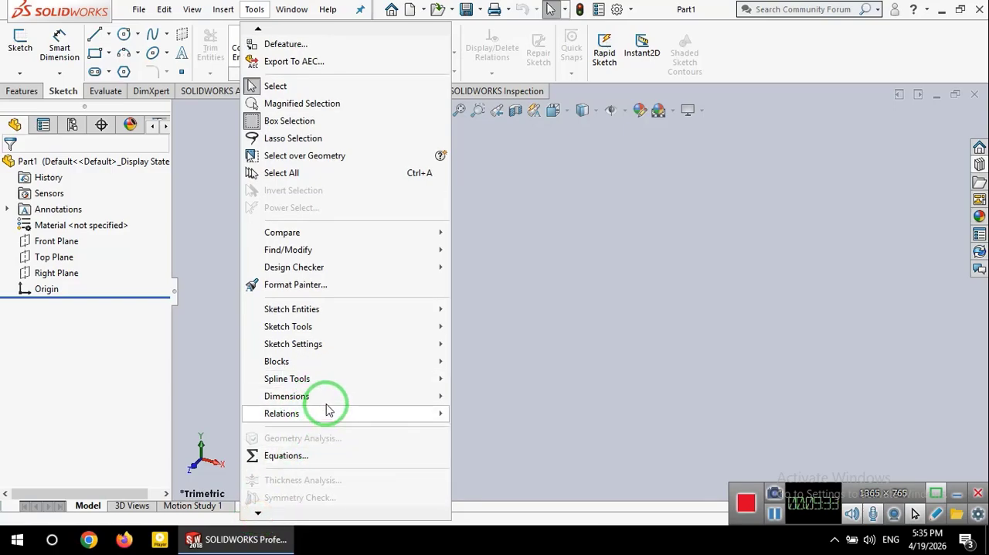
left_click(268, 29)
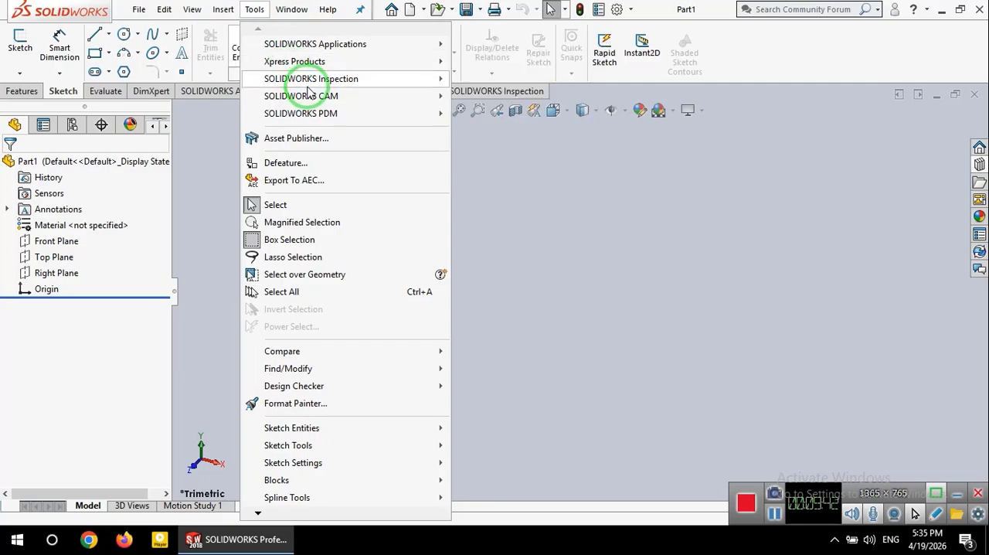
mouse_move(309, 91)
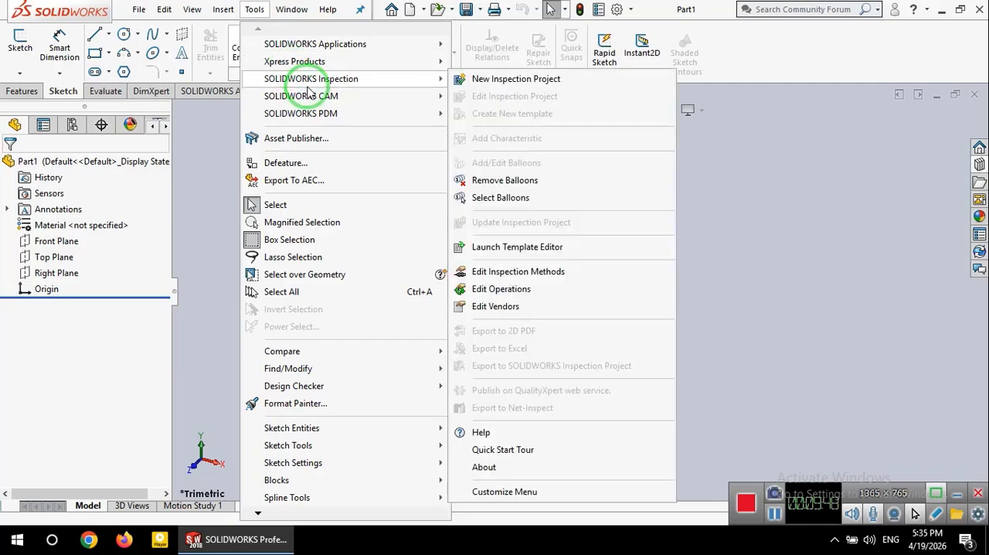
left_click(819, 285)
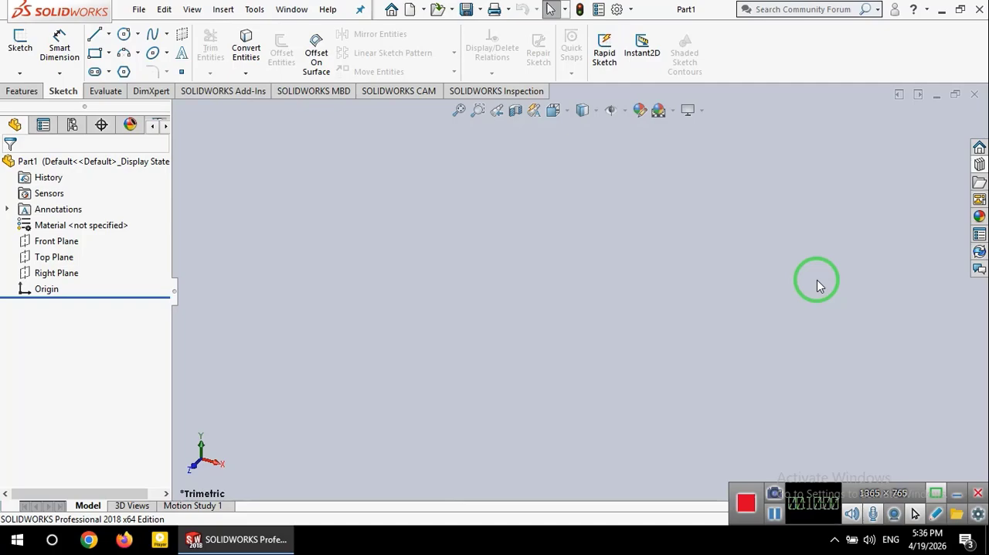
Step: Open the Customize dialog and review its command categories and menu customization options
left_click(255, 9)
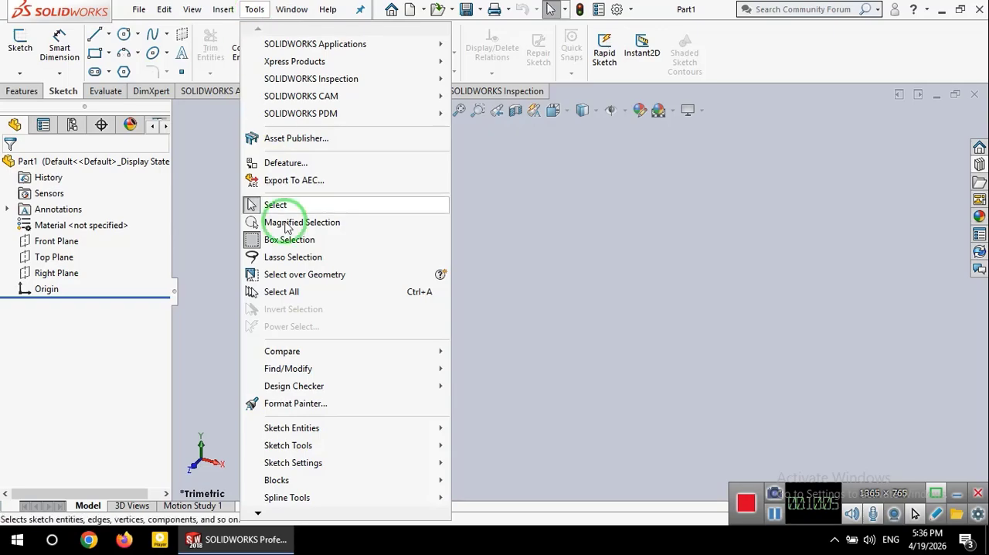
left_click(256, 513)
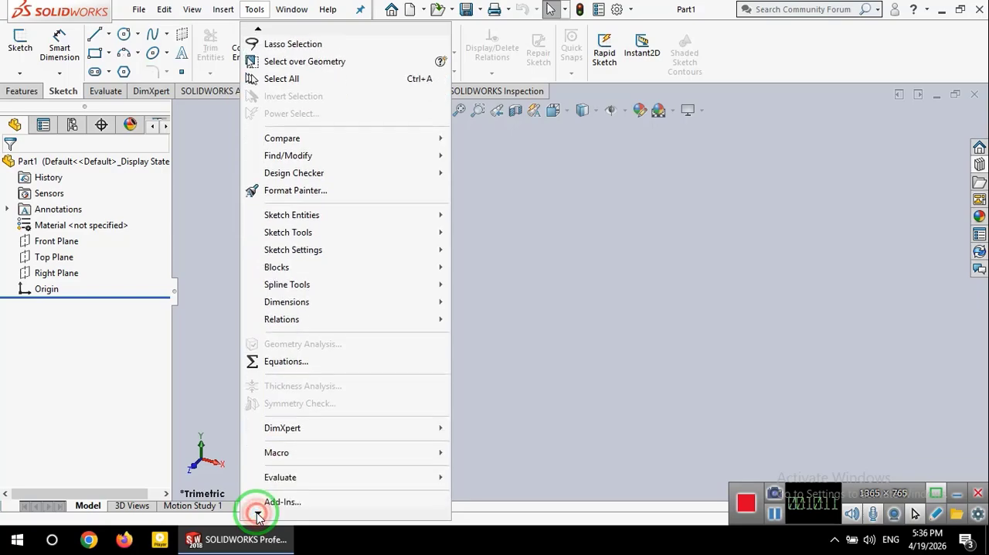
left_click(287, 450)
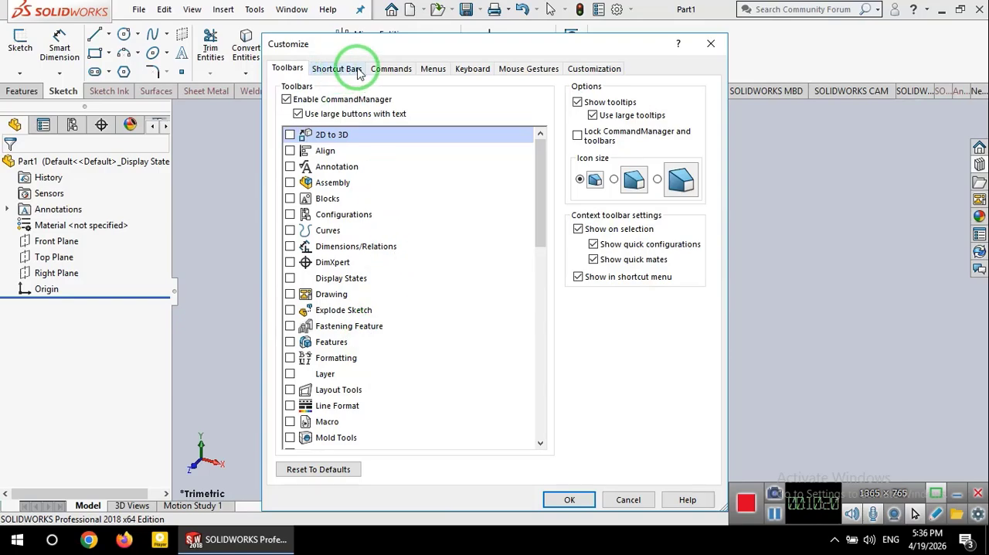
left_click(391, 69)
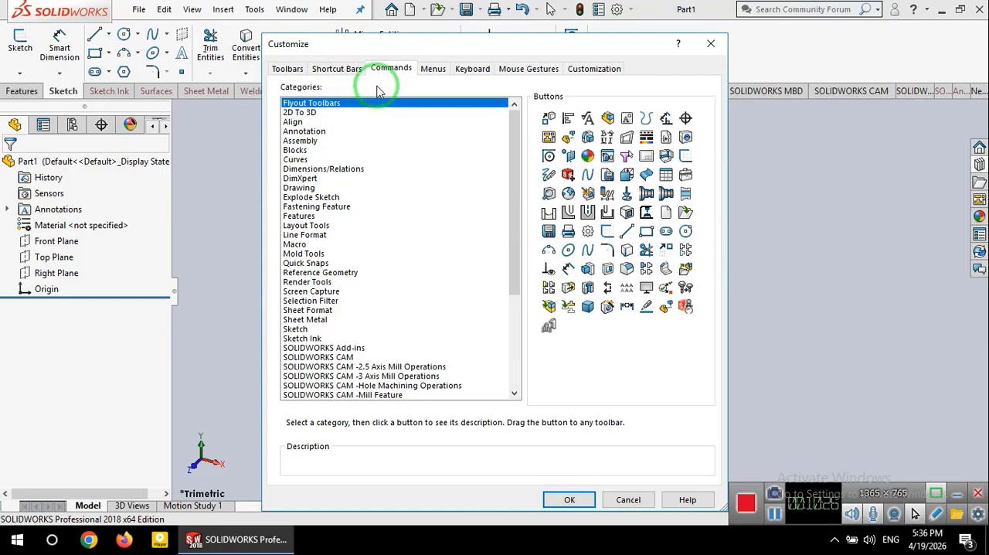
left_click(430, 69)
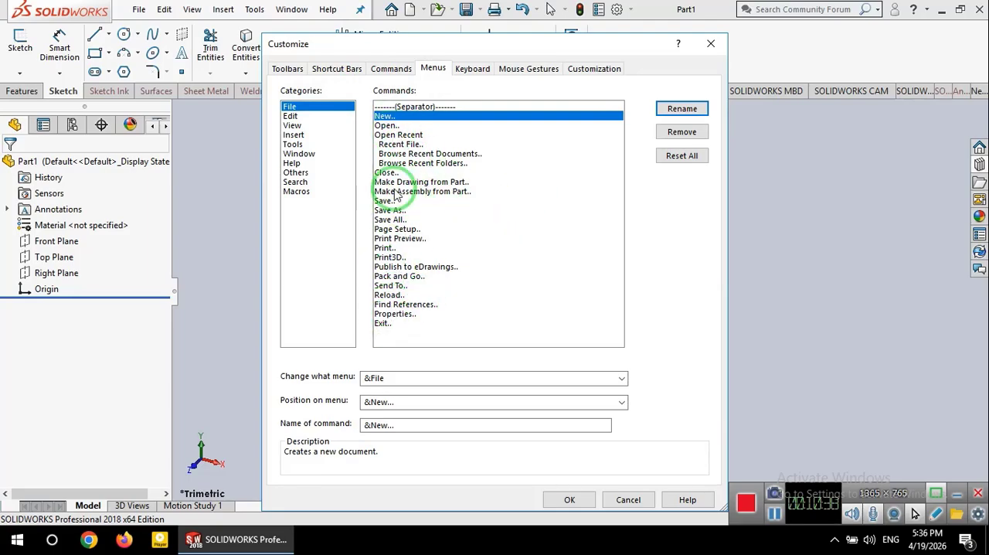
Step: Inspect the command buttons in the Curves, 2D To 3D and Blocks categories and the shortcut bar settings
left_click(384, 69)
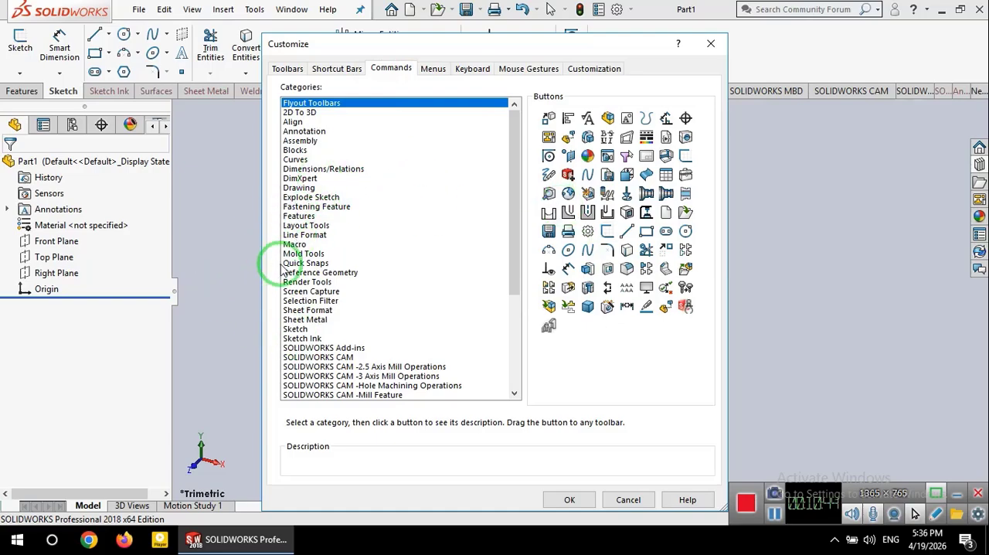
left_click(295, 160)
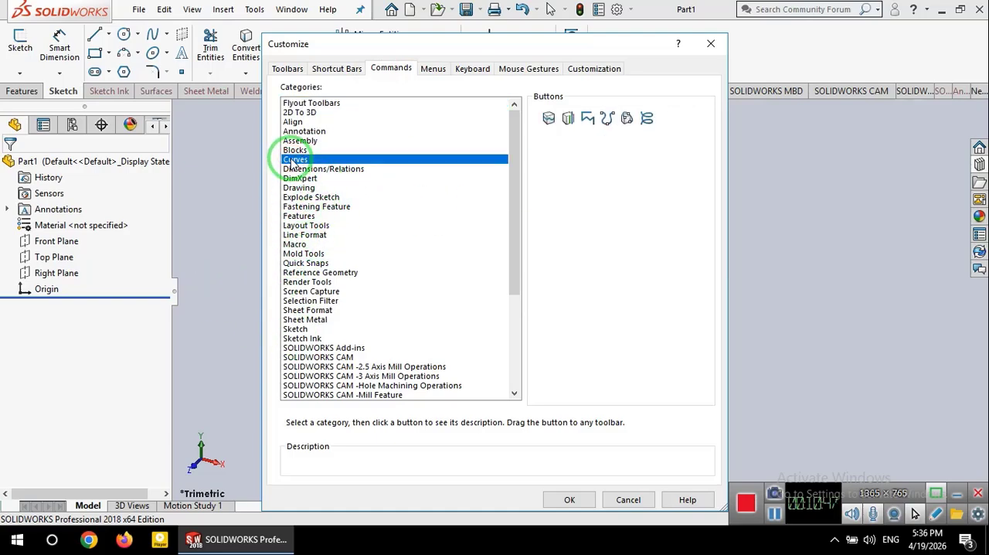
left_click(297, 112)
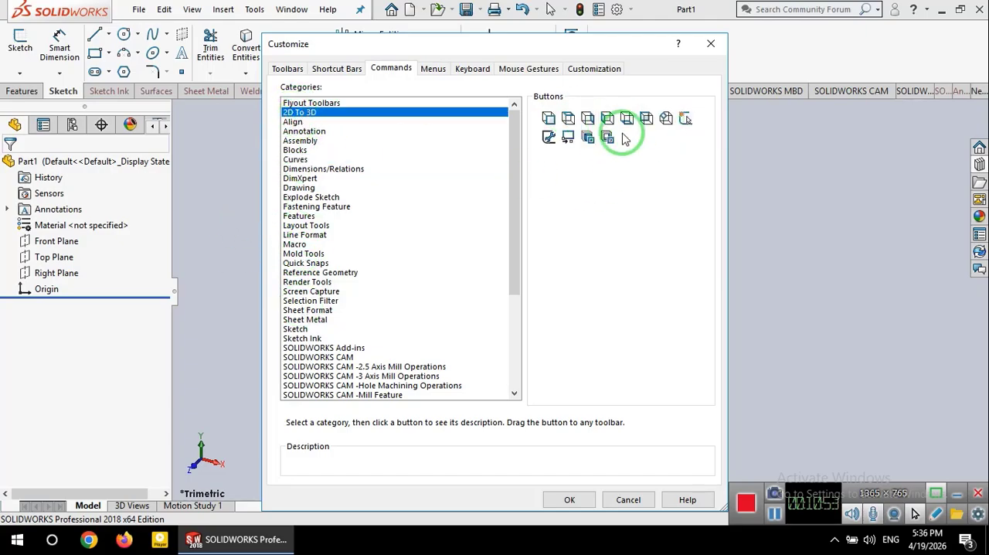
left_click(336, 69)
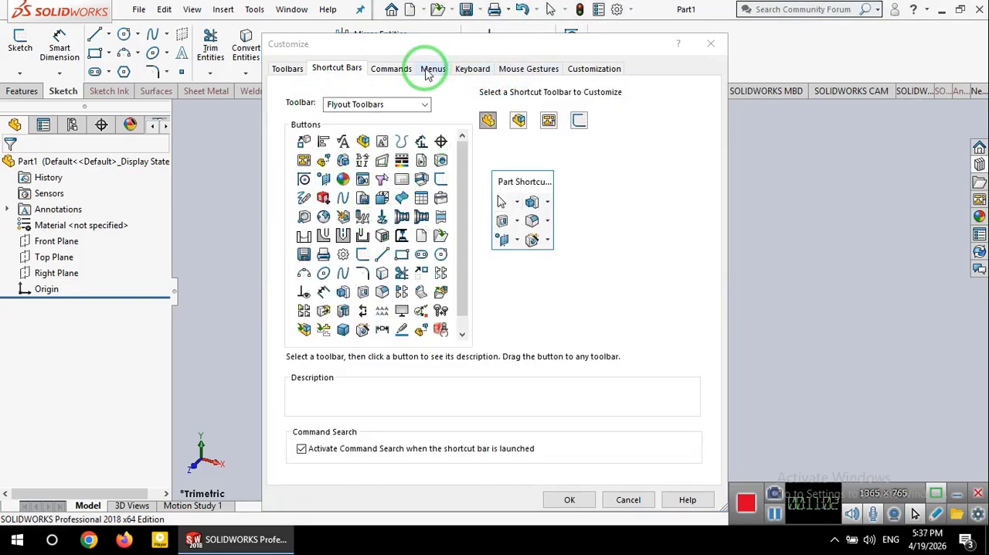
left_click(391, 68)
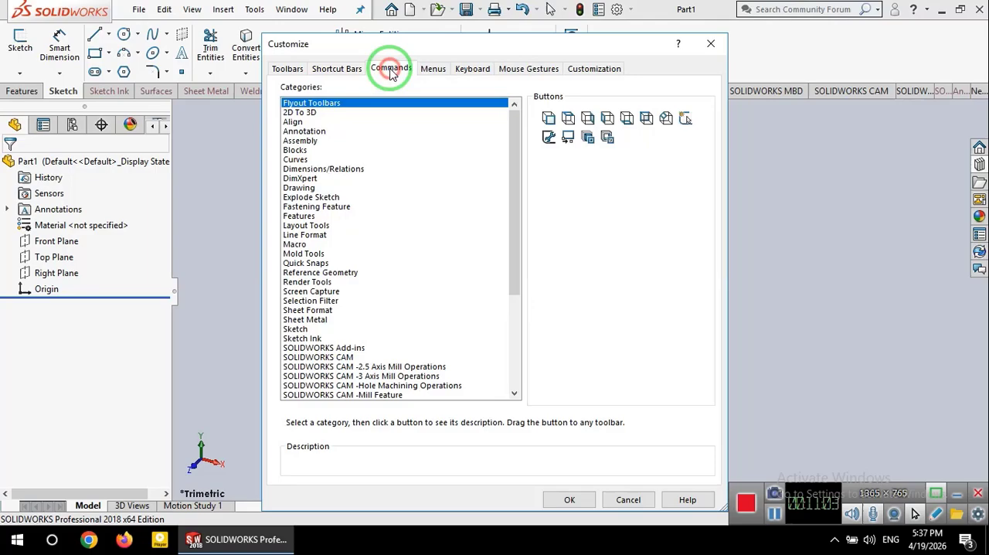
left_click(294, 150)
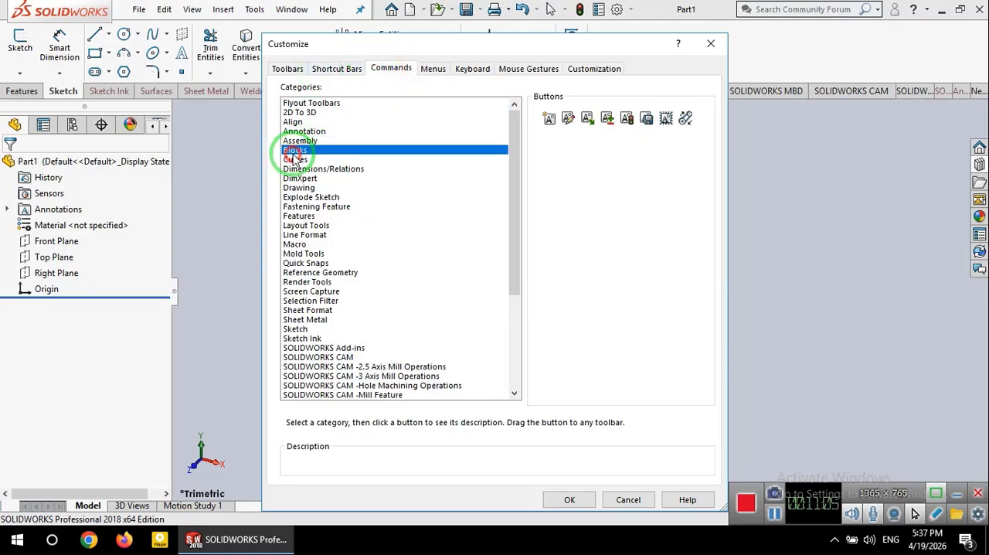
Step: Review the list of available toolbars in the Customize dialog and close it without applying changes
left_click(293, 68)
left_click(333, 181)
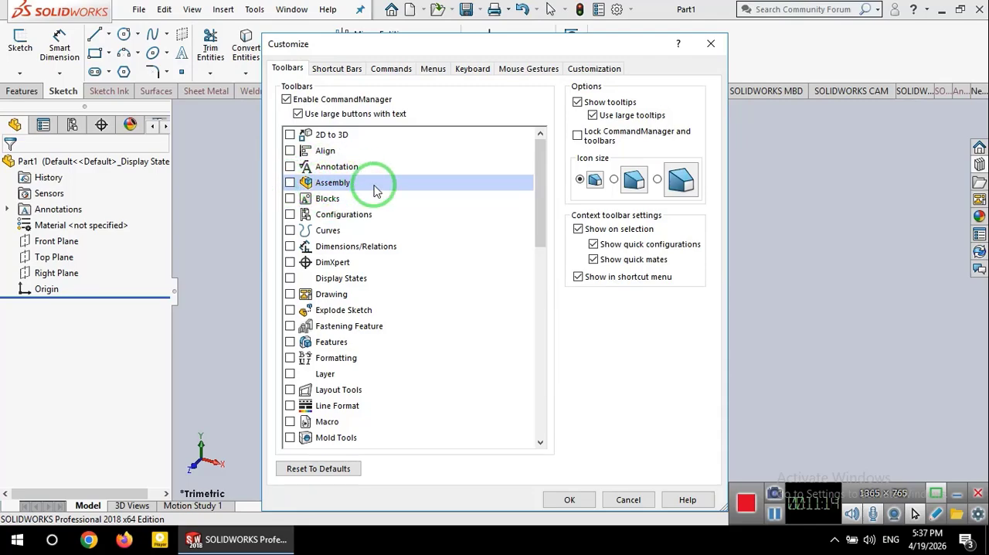
left_click(626, 501)
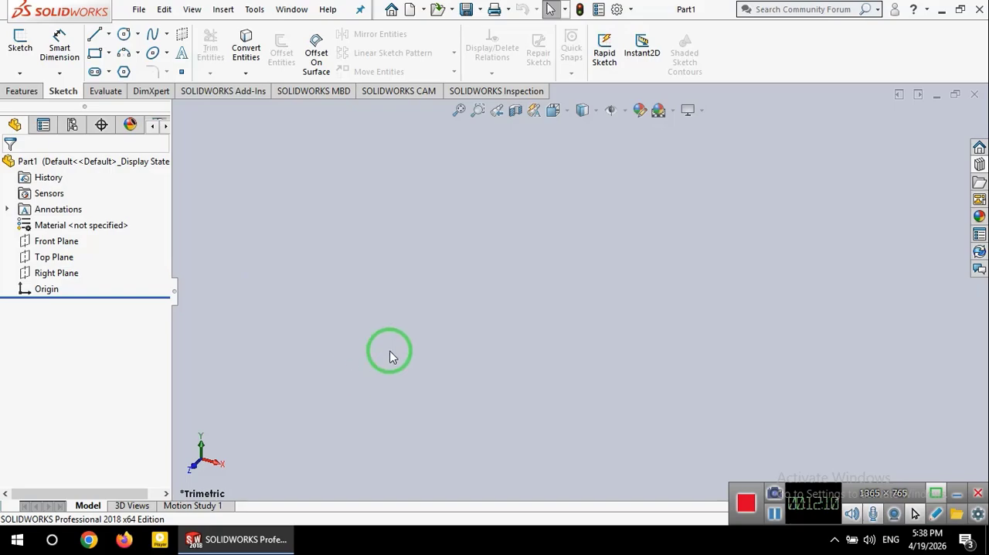
Step: Sketch a corner rectangle about 79 by 49 mm on the Front Plane, starting at the origin
left_click(47, 242)
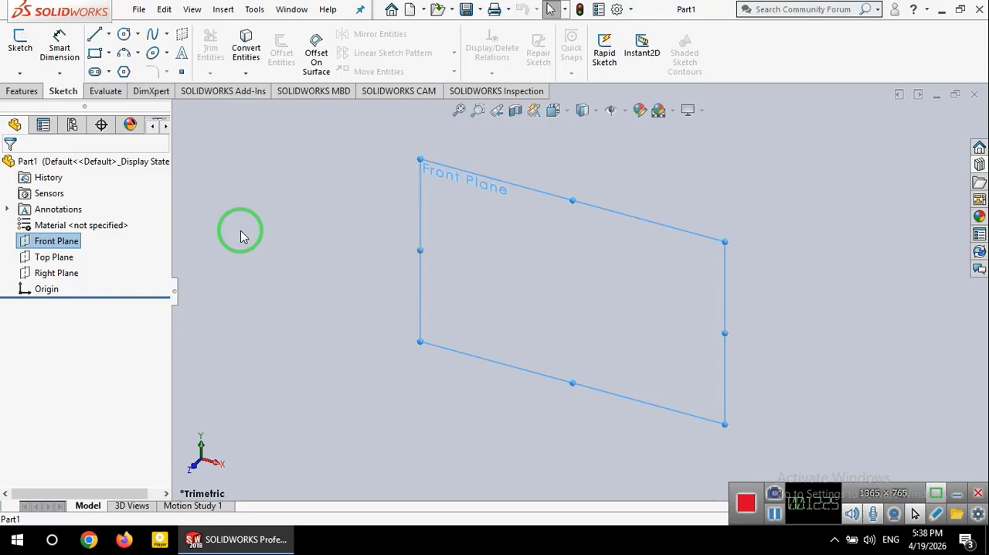
left_click(96, 53)
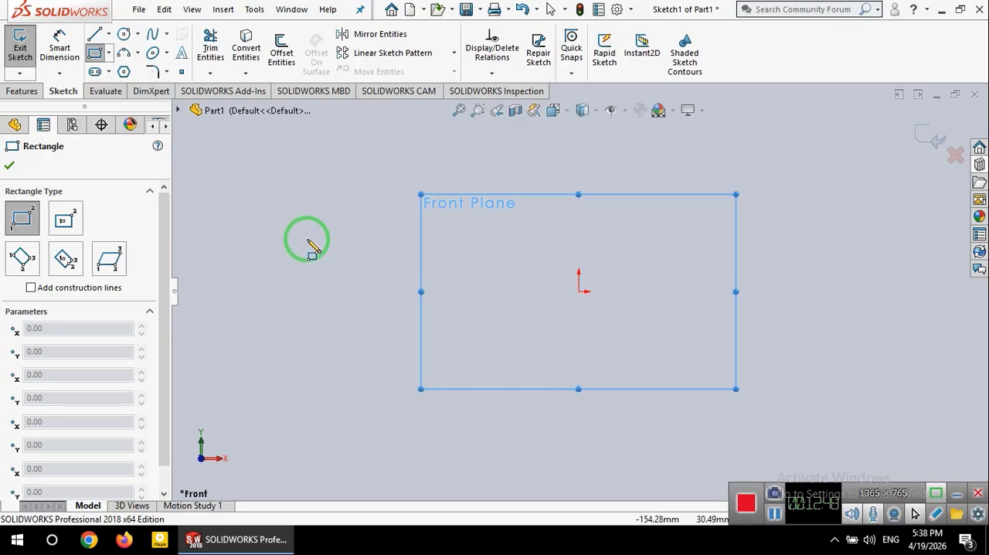
left_click(578, 292)
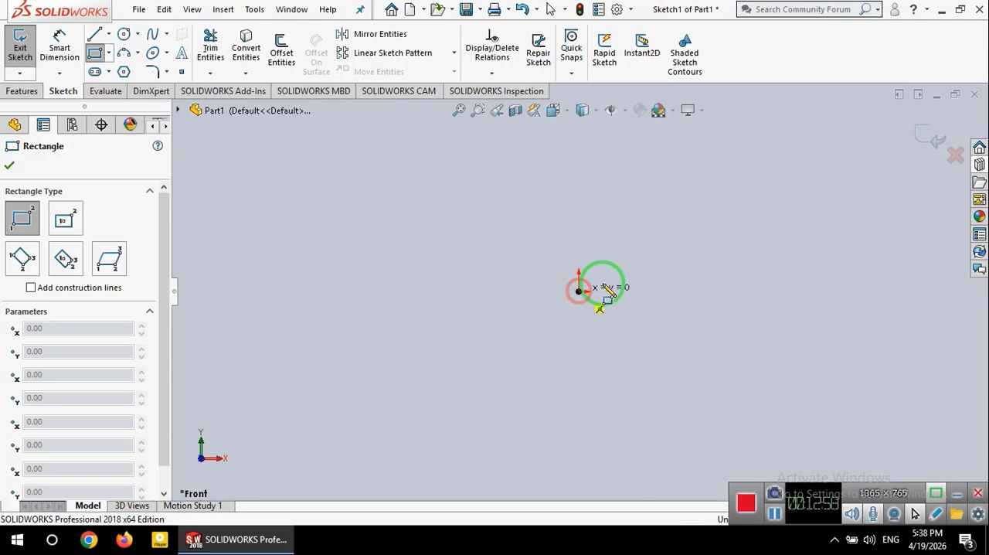
left_click(720, 205)
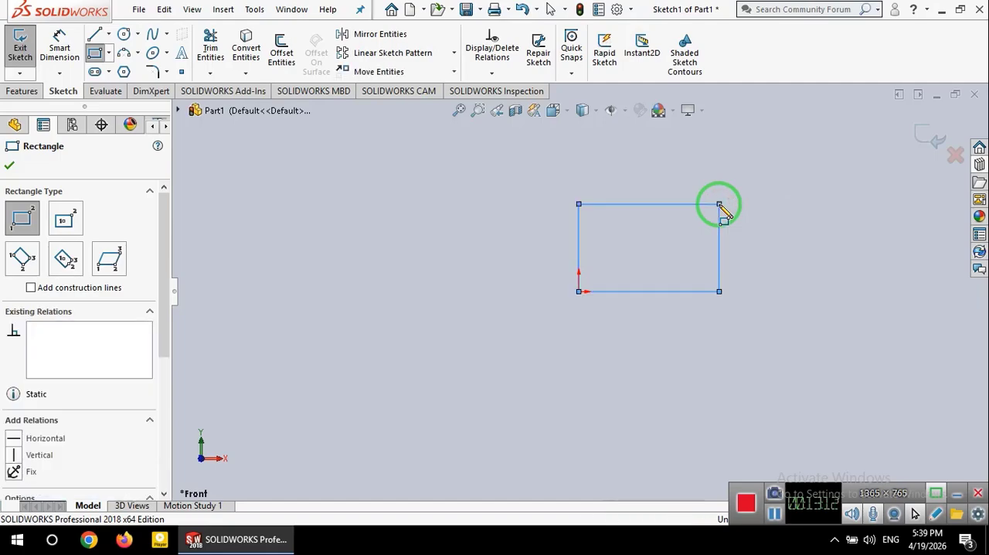
left_click(95, 53)
left_click(614, 228)
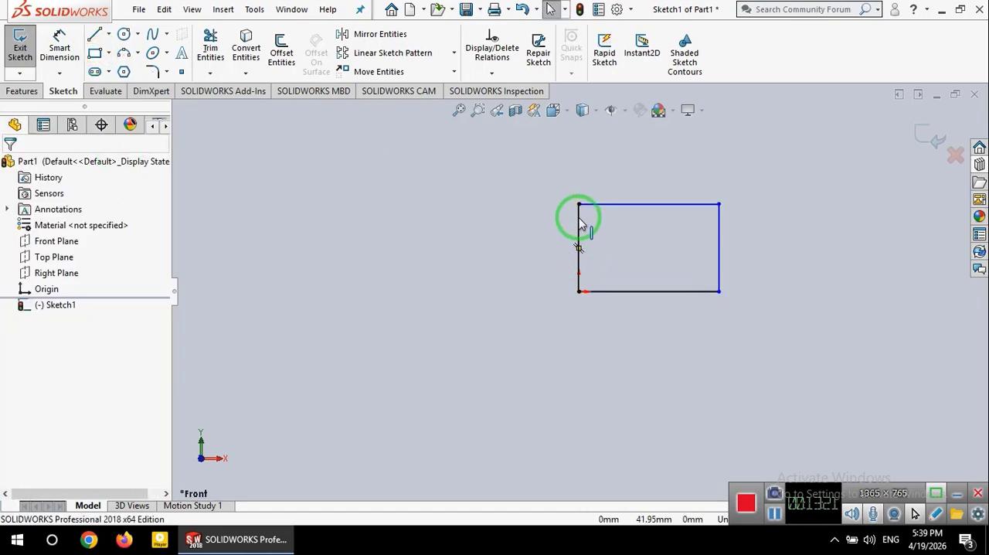
Step: Set the length of the rectangle's vertical line through the origin to 50 mm
left_click(580, 224)
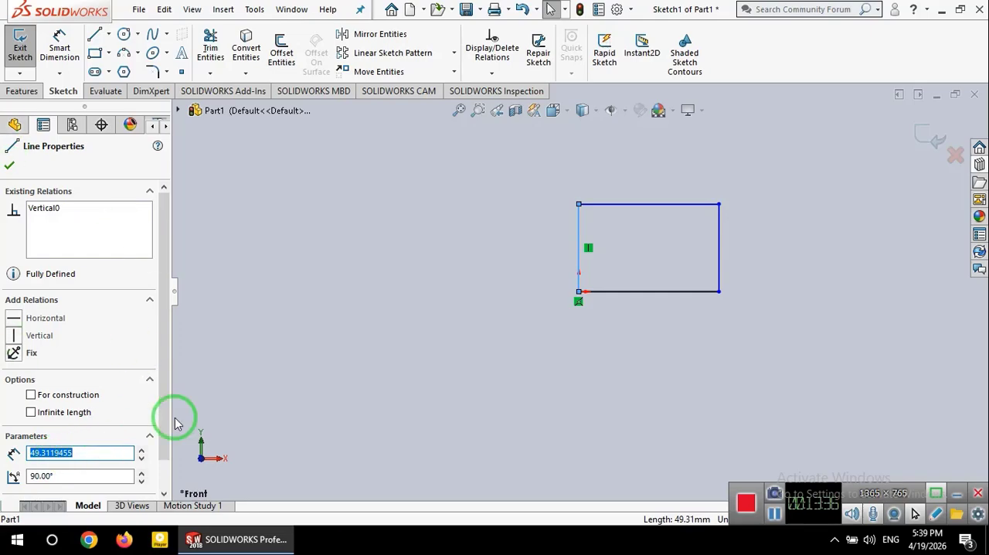
key("Num_Lock")
type("50")
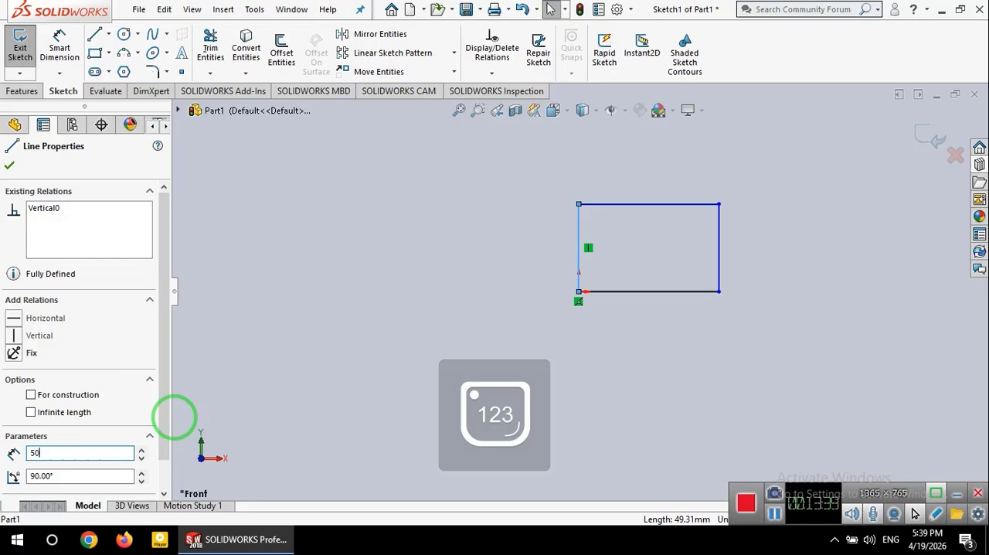
scroll(77, 380, "down", 1)
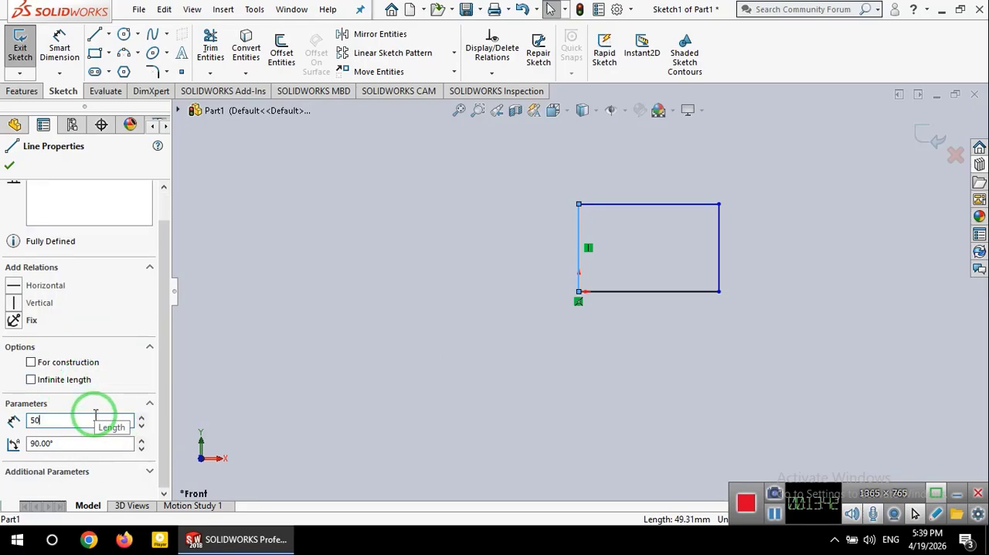
key("Return")
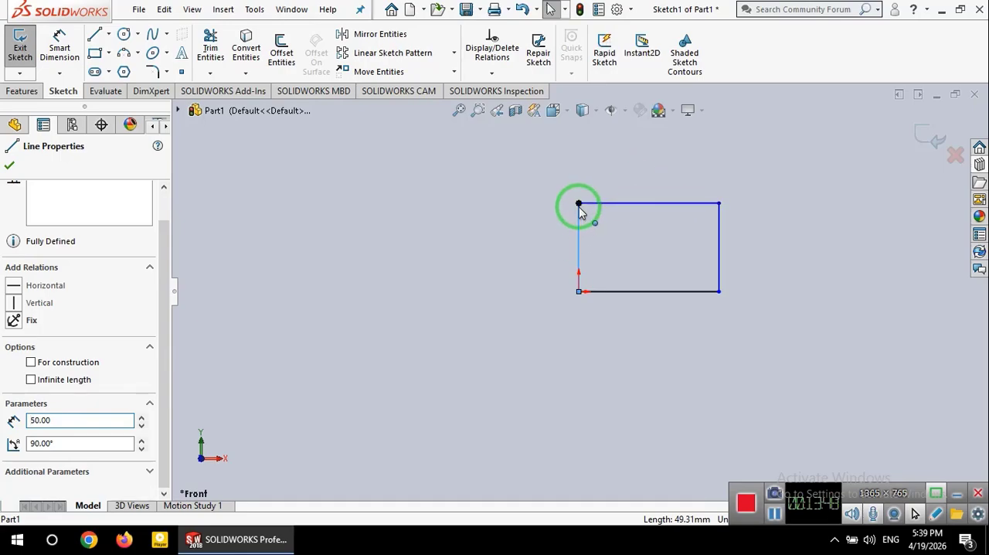
Step: Set the length of the rectangle's horizontal line through the origin to 80 mm
left_click(648, 292)
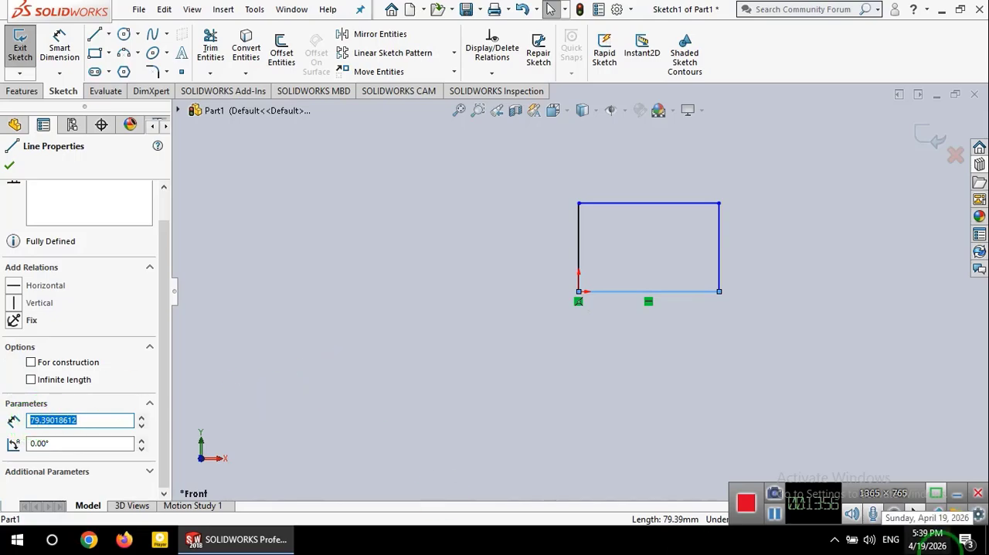
type("80")
key("Return")
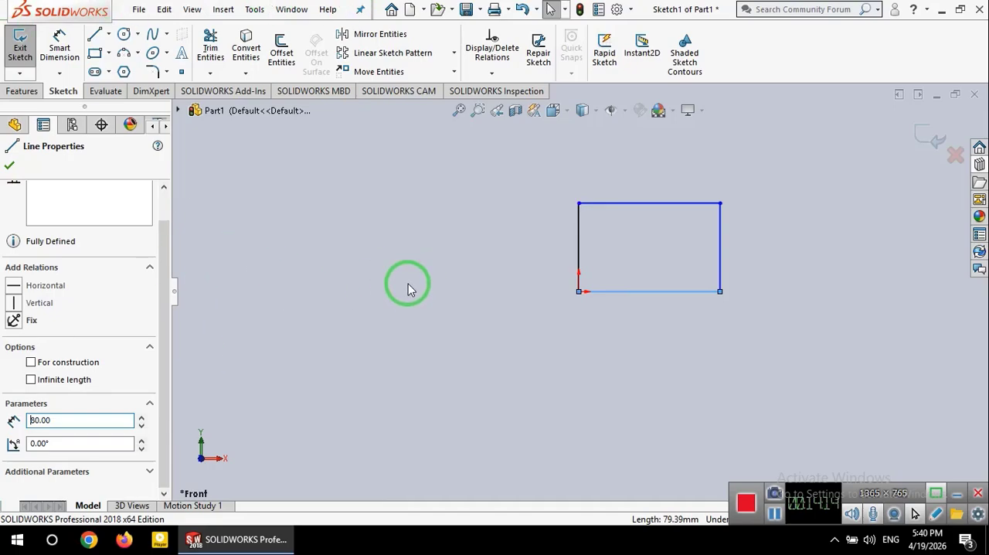
Step: Set up a Boss-Extrude of the rectangle with a Blind depth of 30 mm in the reversed direction
left_click(22, 92)
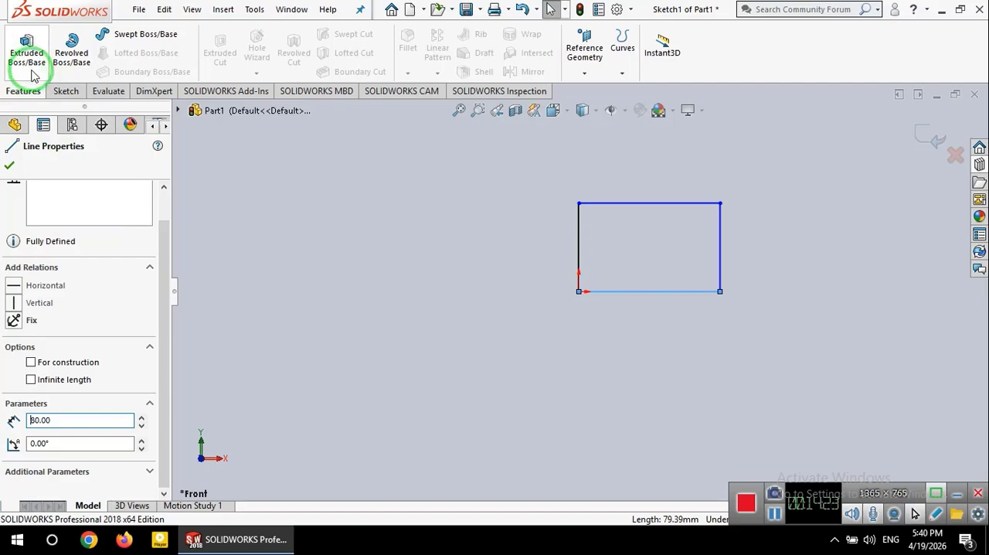
left_click(28, 67)
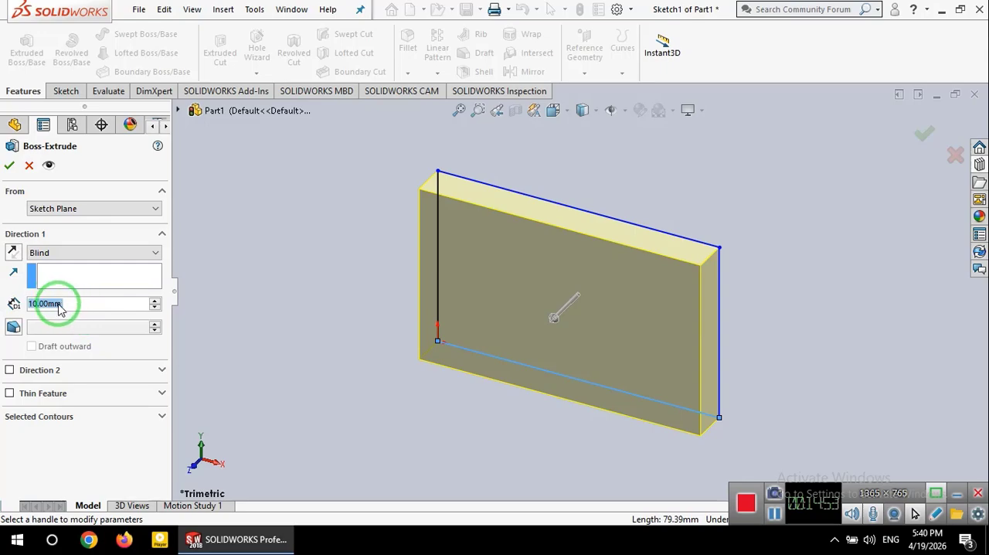
left_click(155, 301)
left_click(156, 301)
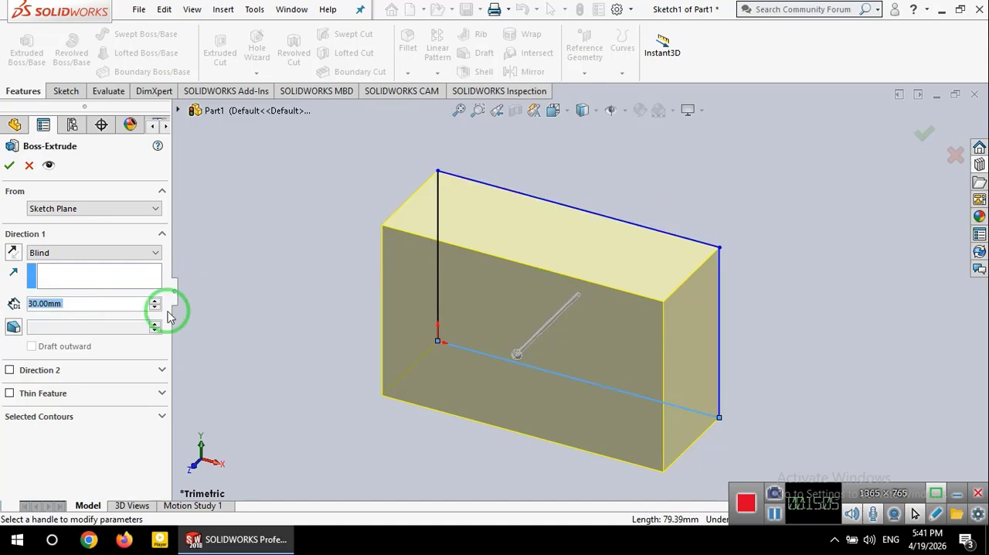
left_click(13, 253)
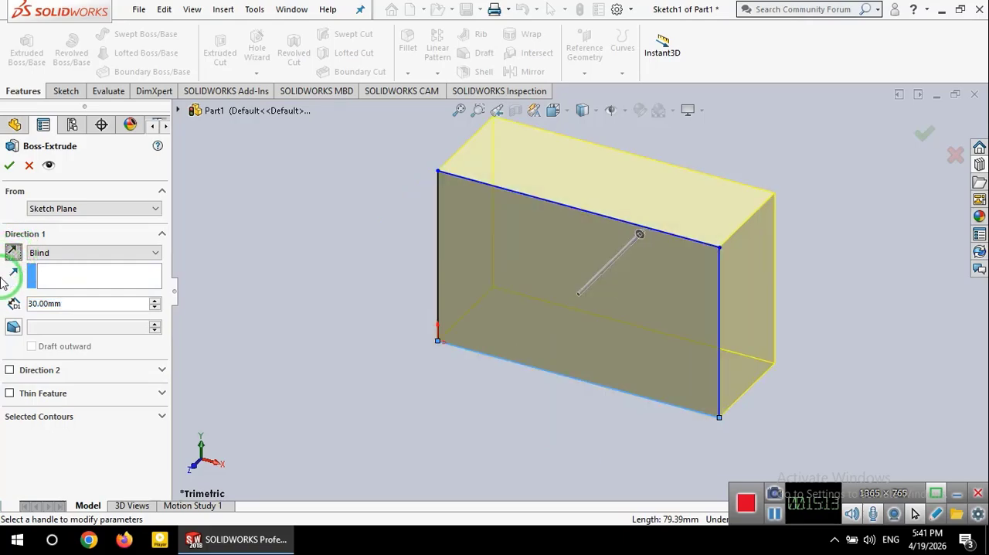
left_click(48, 264)
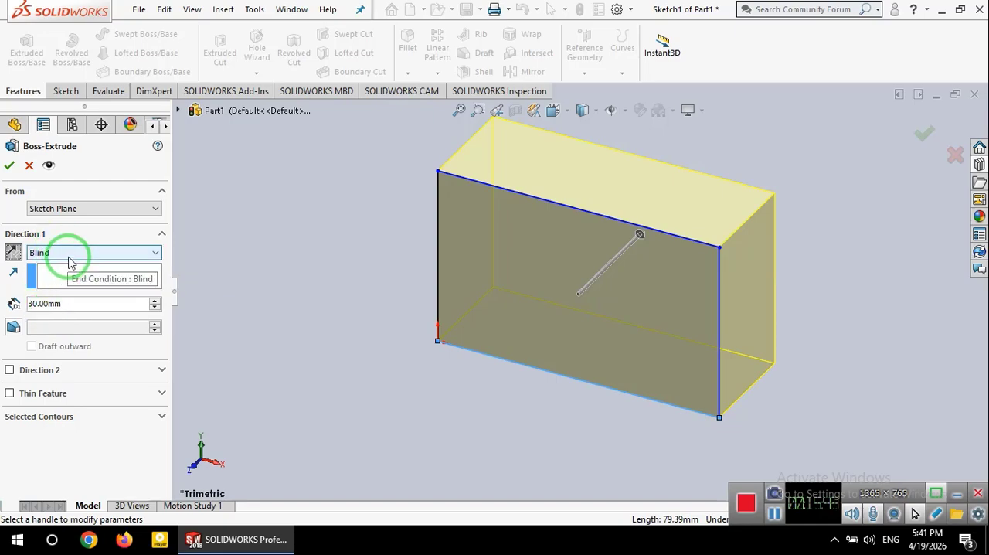
Step: Try the Mid Plane end condition, switch back to Blind and accept the extrusion
left_click(124, 255)
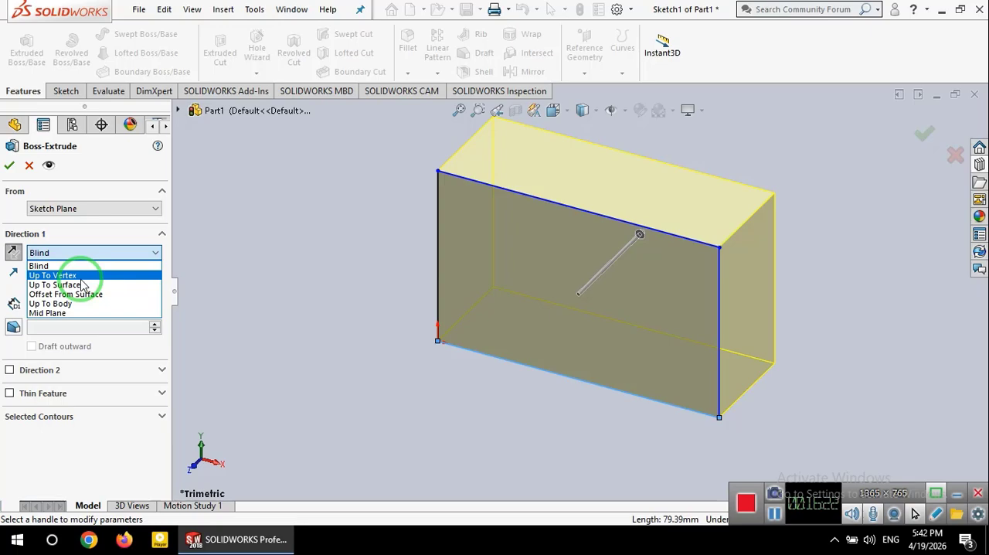
left_click(74, 314)
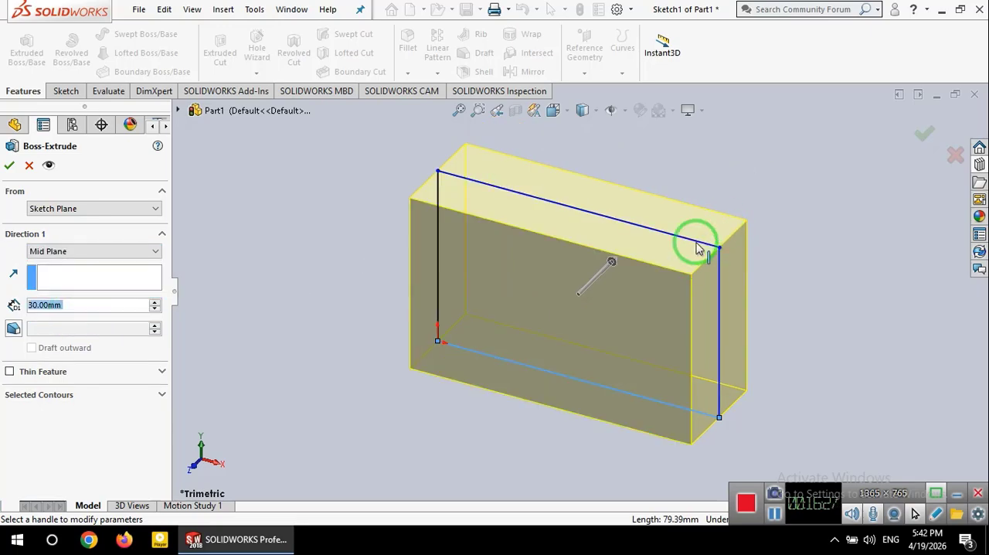
left_click(80, 252)
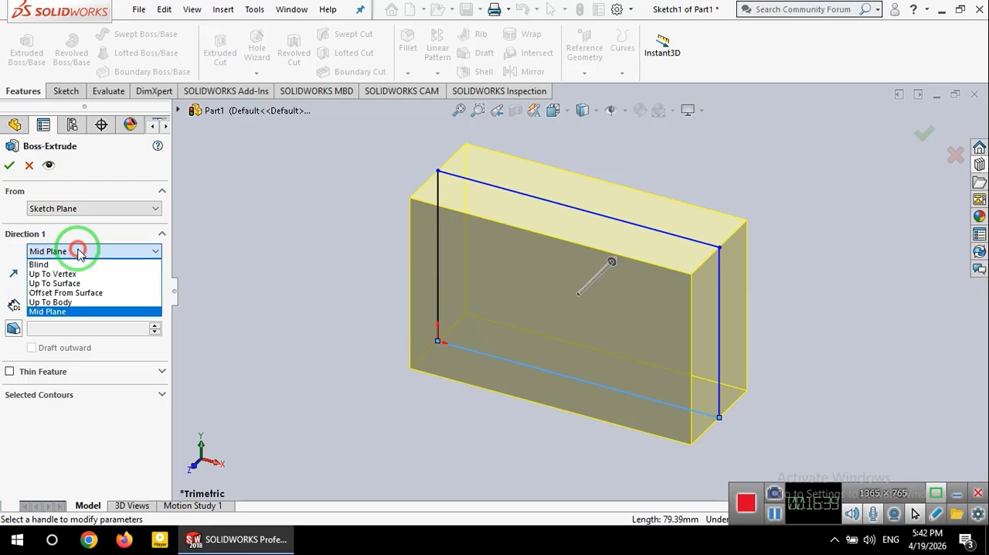
left_click(77, 262)
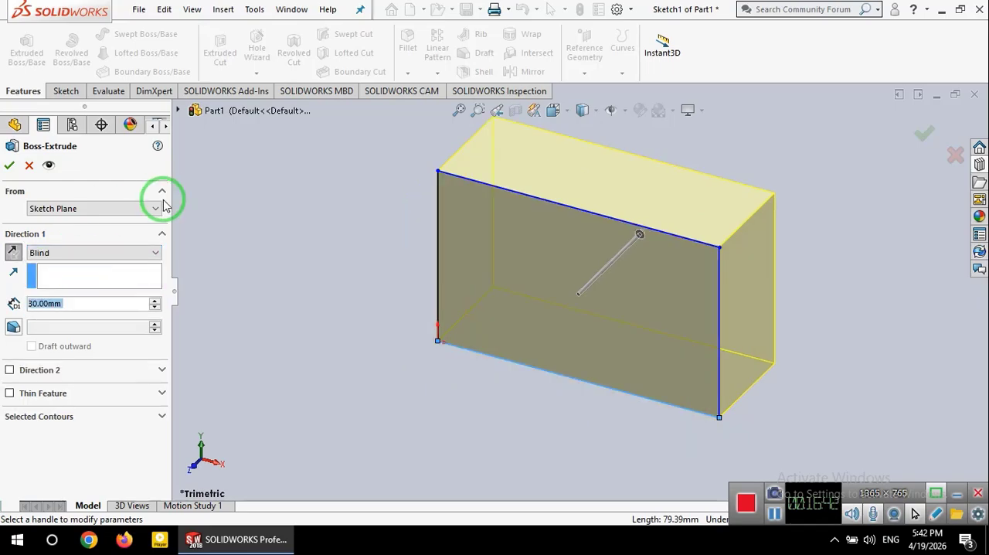
left_click(9, 164)
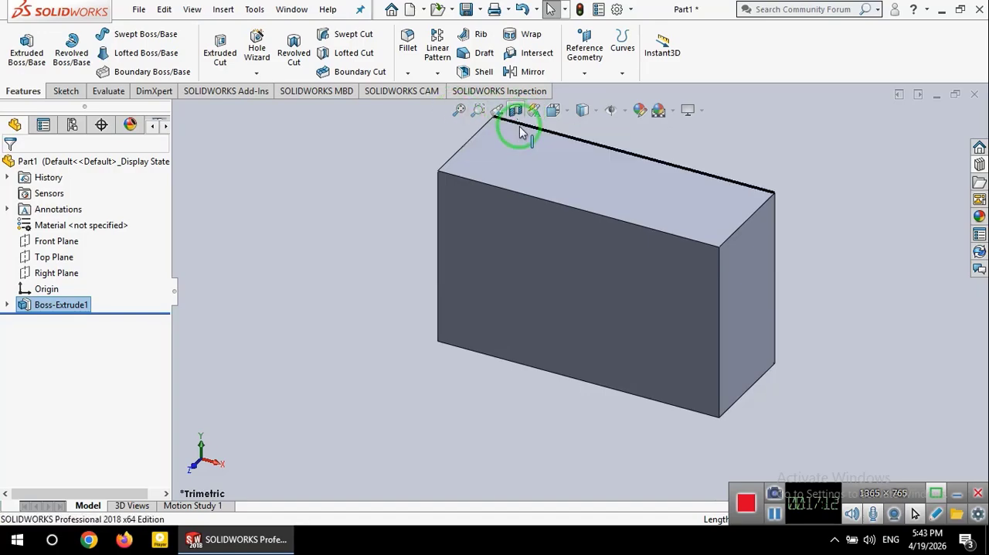
Step: View the block in the Front, Right, Top and Isometric orientations
left_click(593, 112)
left_click(564, 113)
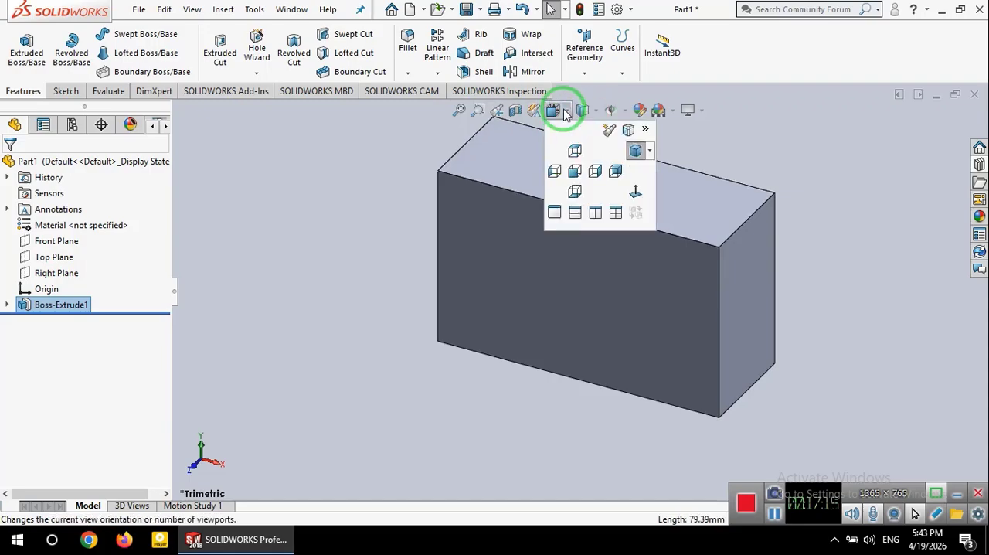
left_click(575, 174)
left_click(553, 110)
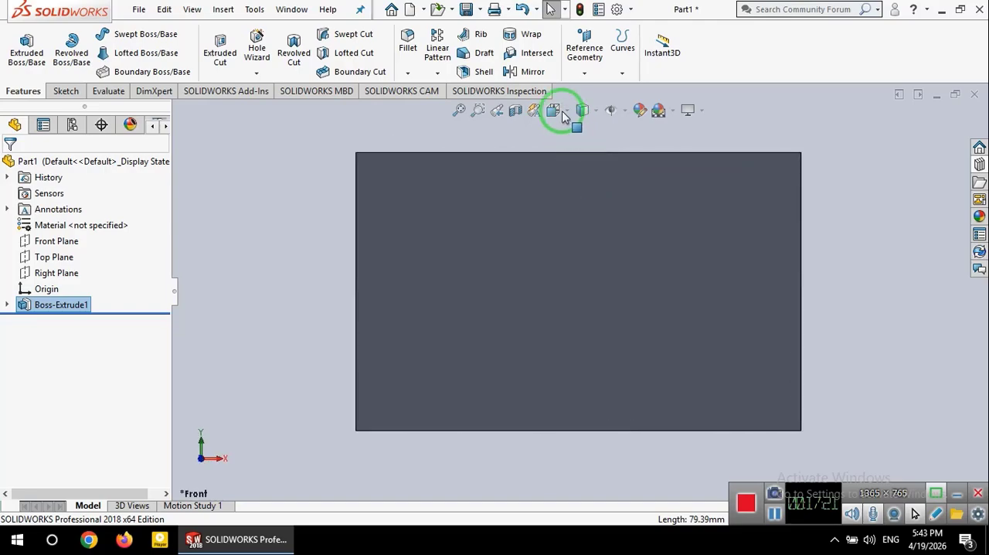
left_click(593, 170)
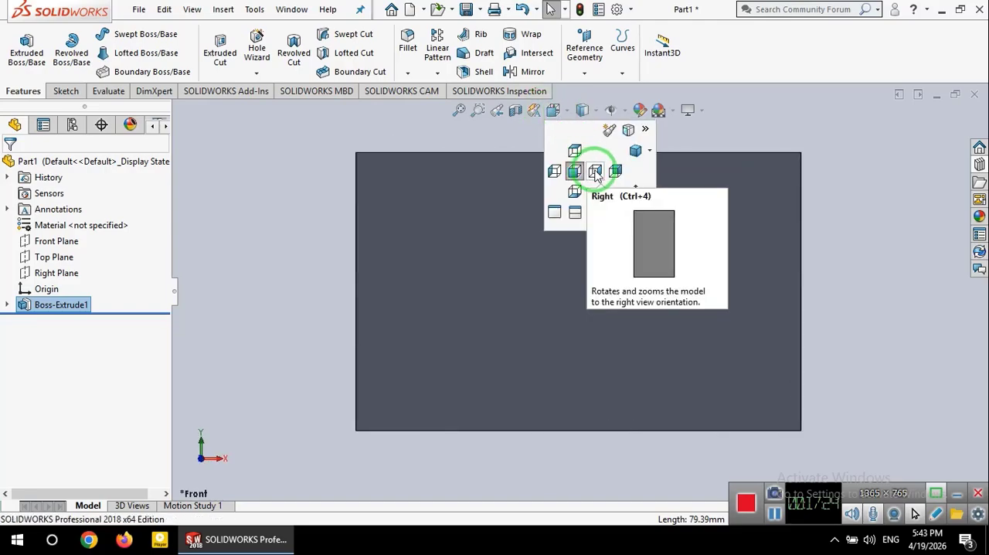
left_click(557, 108)
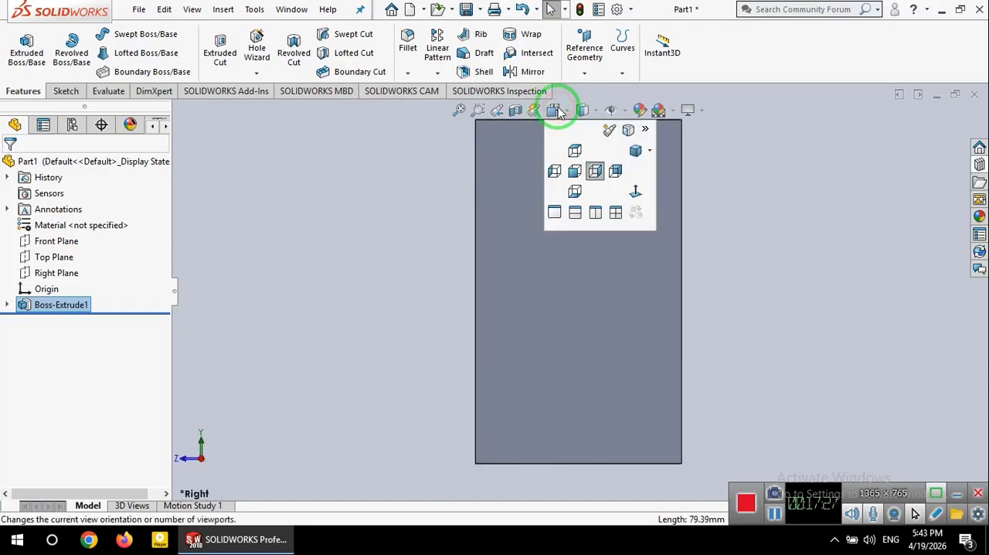
left_click(574, 153)
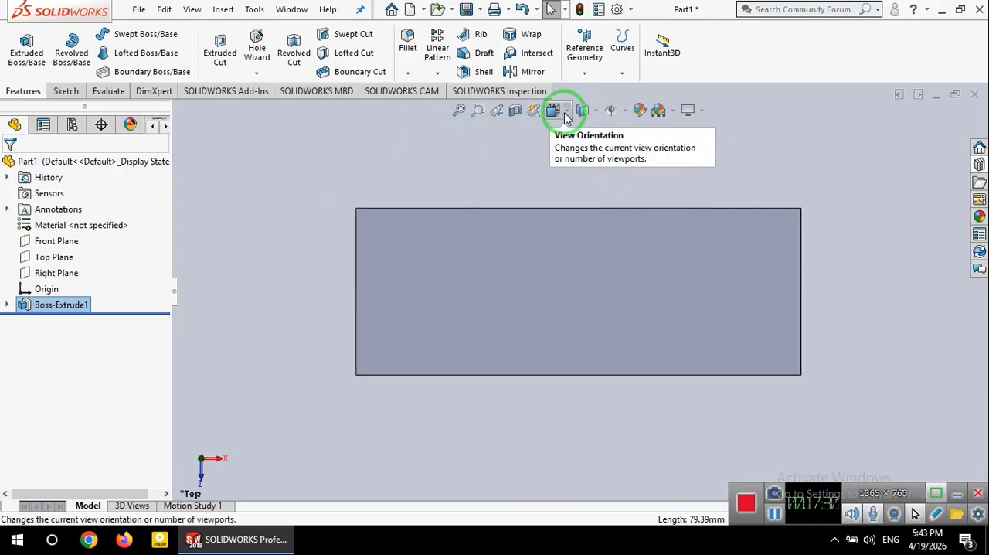
left_click(558, 111)
left_click(647, 152)
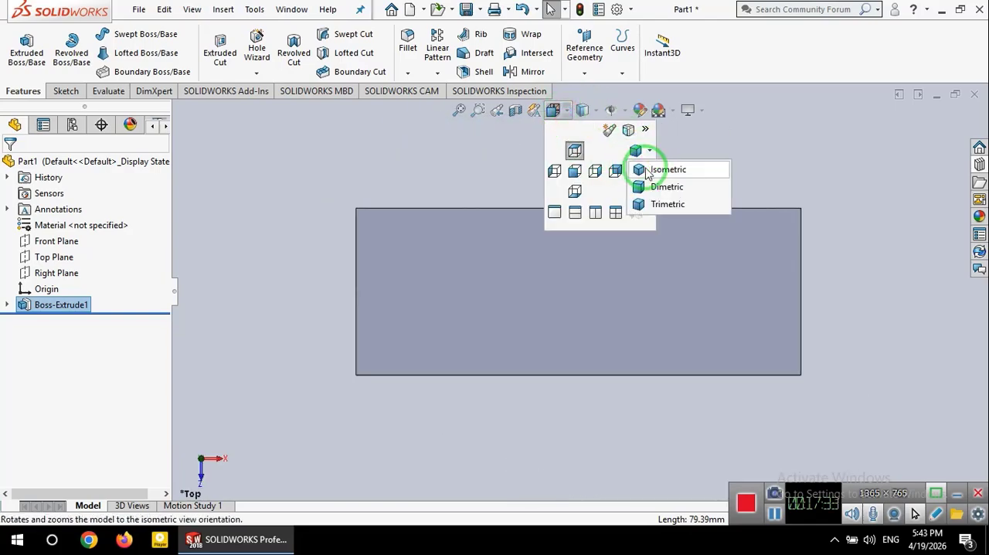
left_click(645, 168)
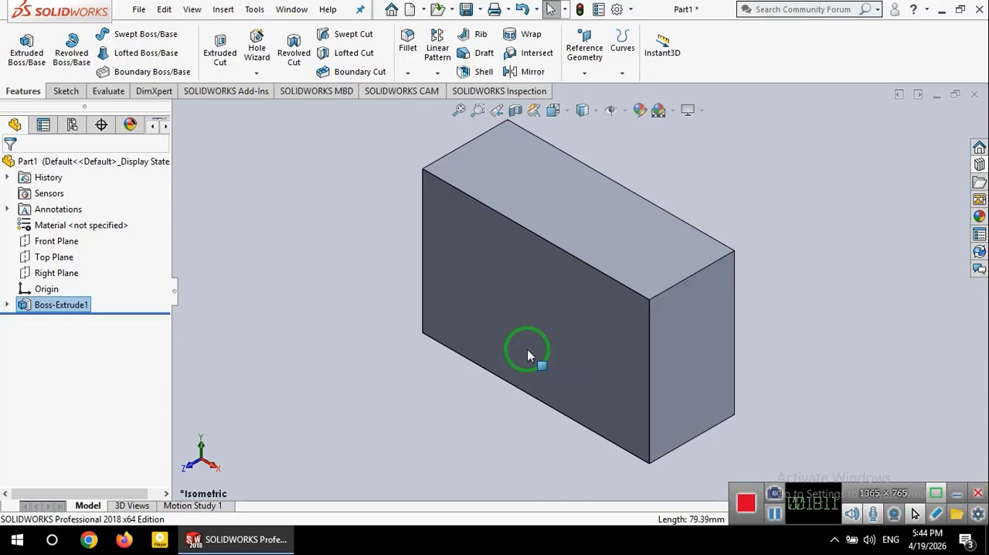
Step: Start a new sketch on the block's top face and orient the view normal to it
left_click(611, 230)
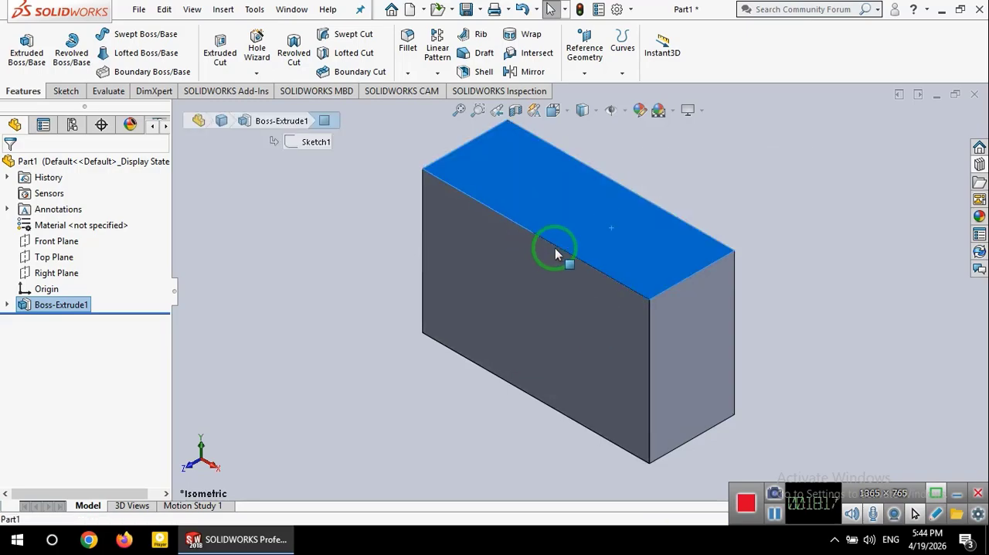
right_click(567, 201)
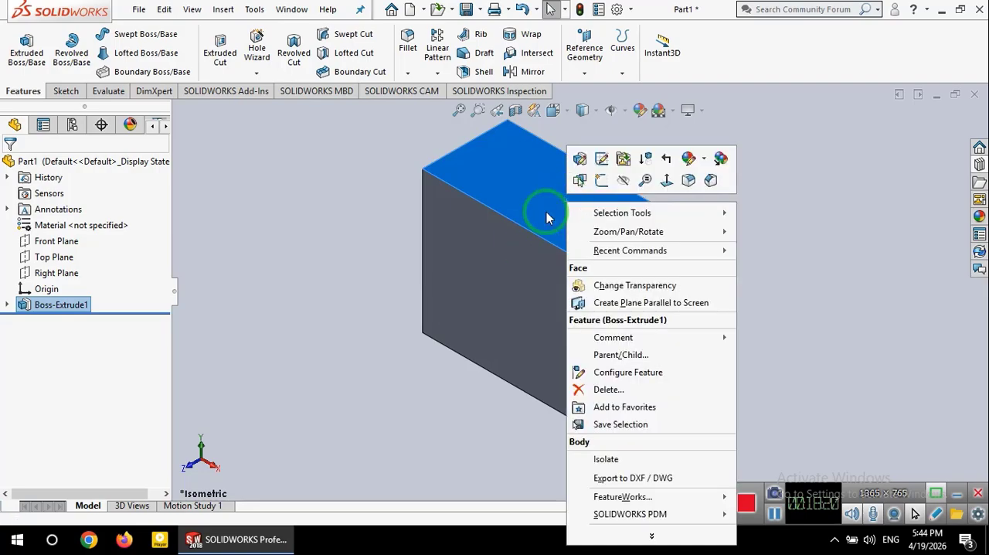
left_click(602, 182)
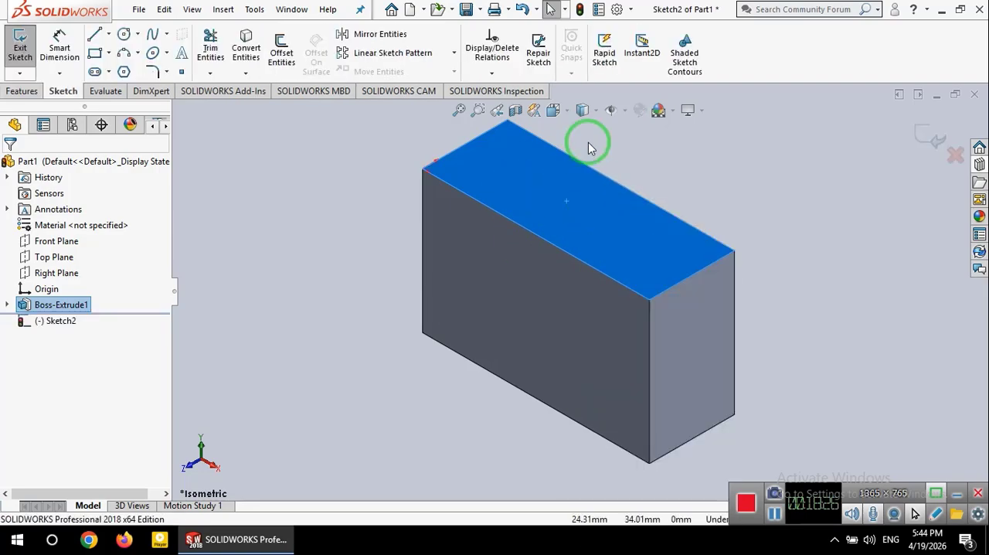
left_click(564, 110)
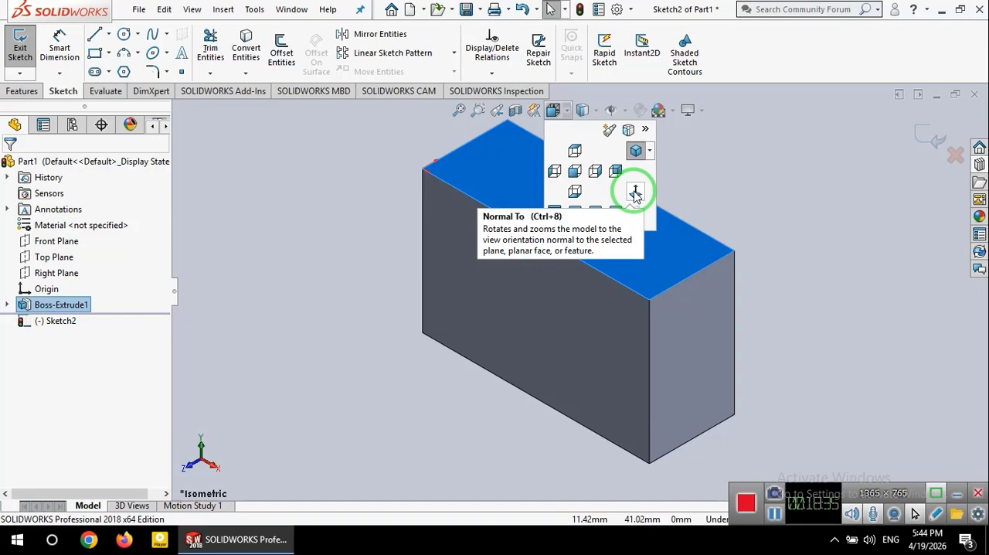
left_click(634, 193)
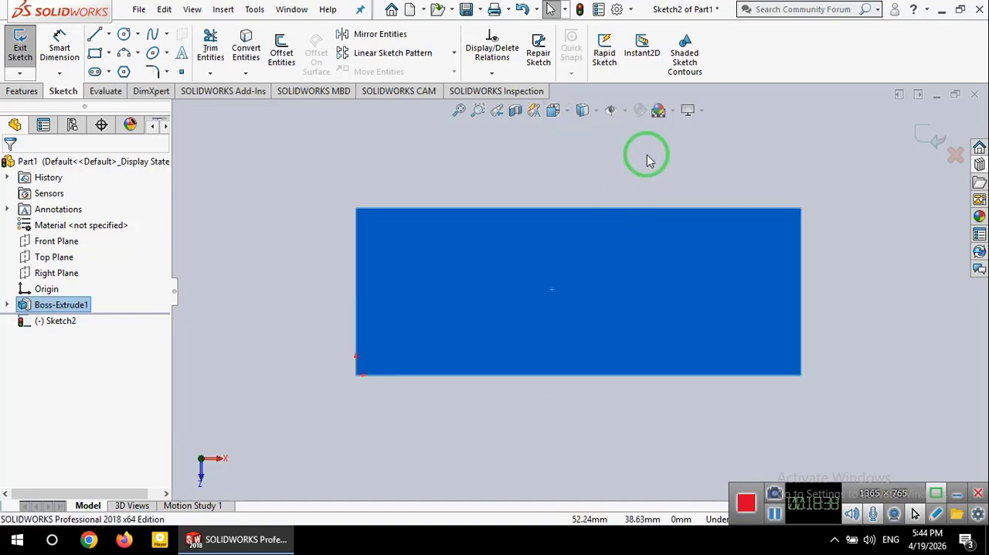
Step: Sketch connected lines from the face's left edge midpoint to its lower edge midpoint, up to the face centre and across to the right edge midpoint
left_click(643, 152)
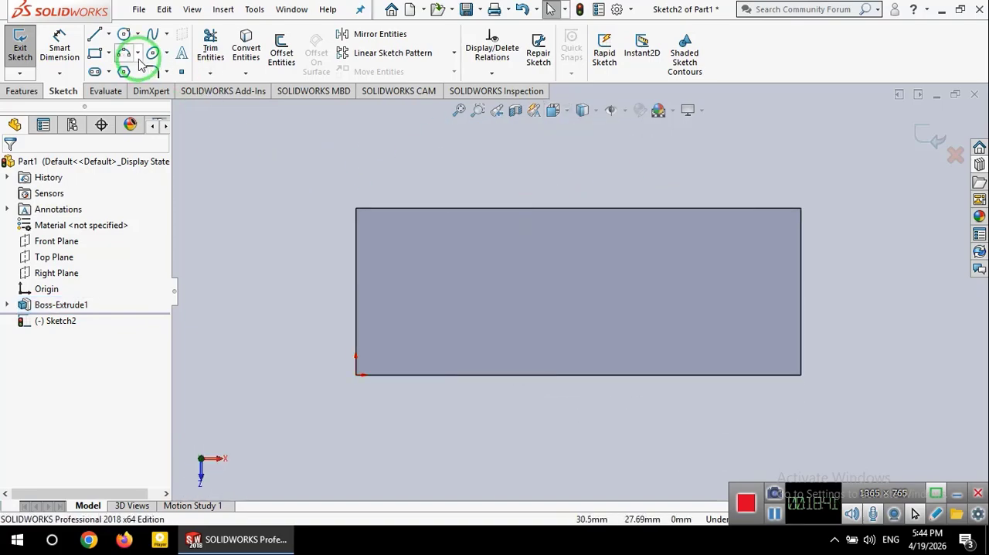
left_click(125, 33)
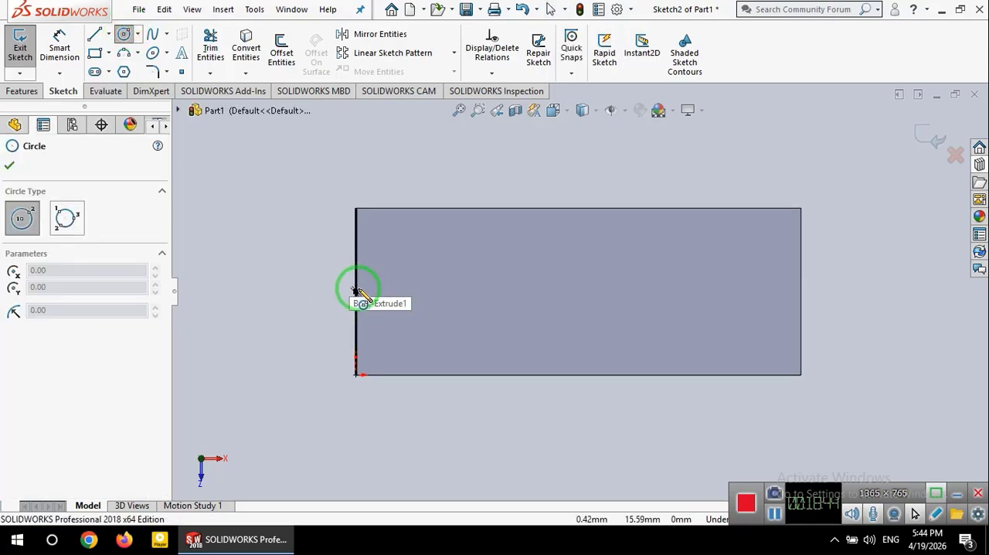
left_click(93, 34)
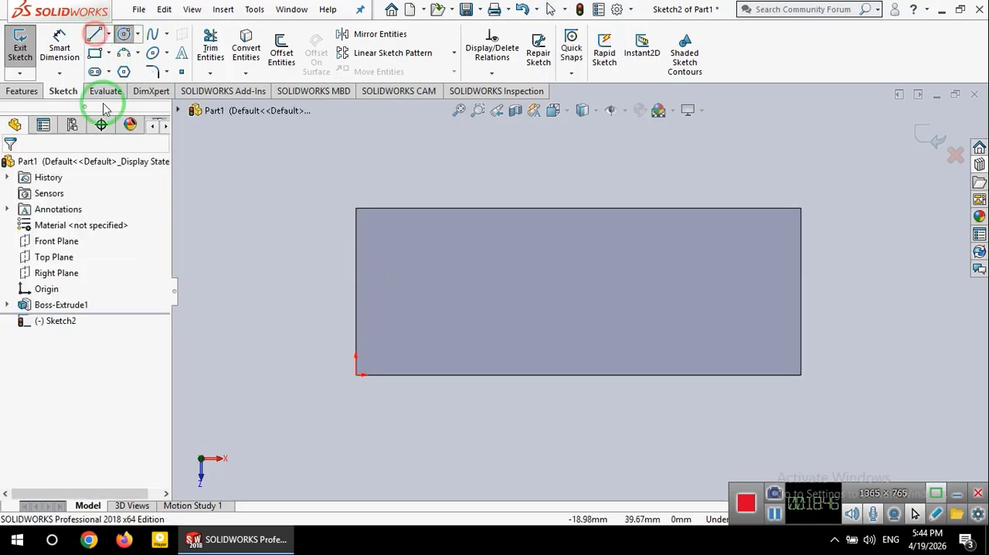
left_click(356, 292)
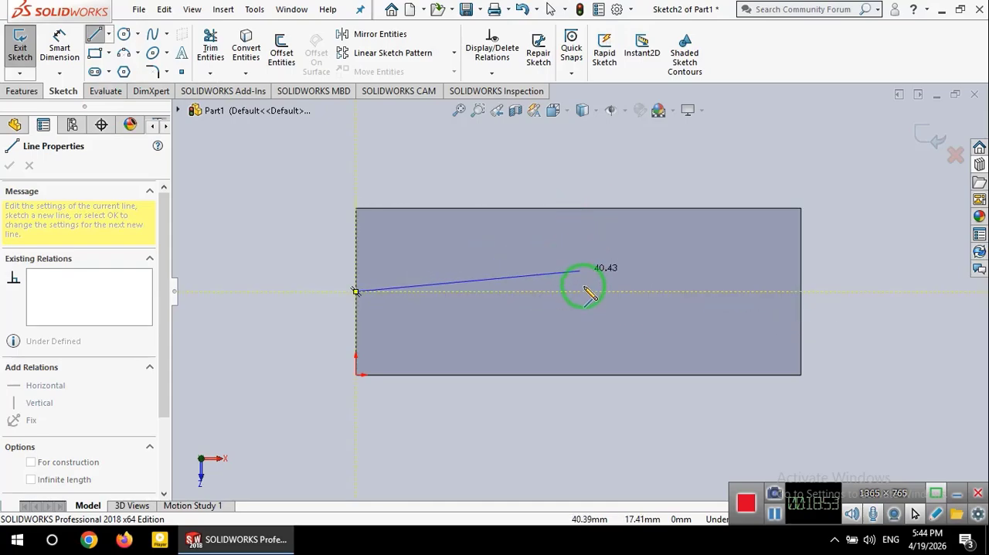
left_click(578, 374)
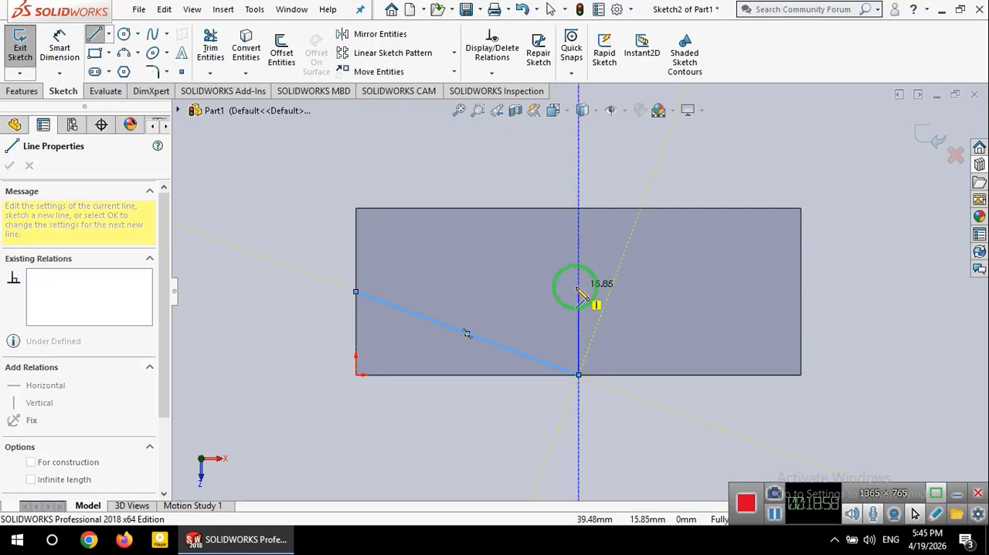
left_click(579, 292)
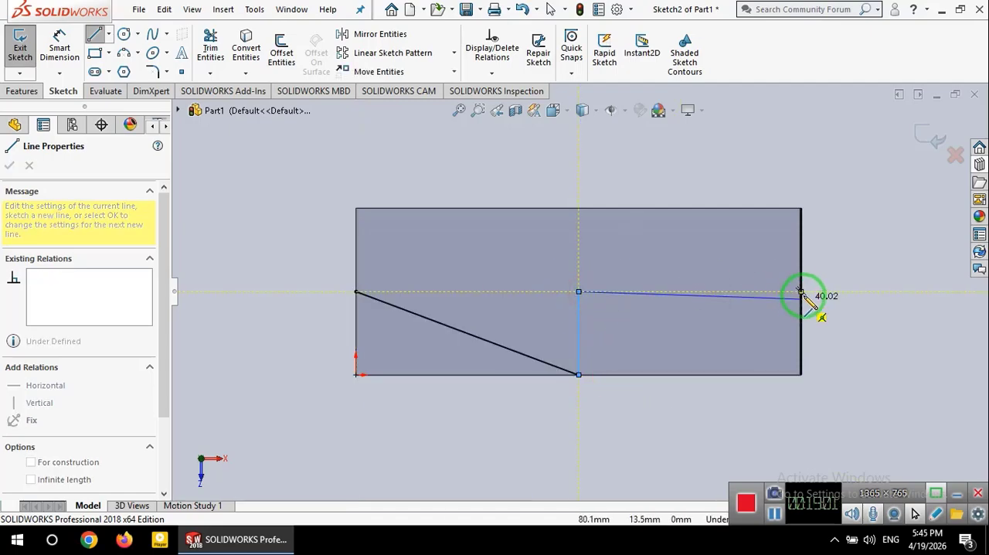
left_click(801, 292)
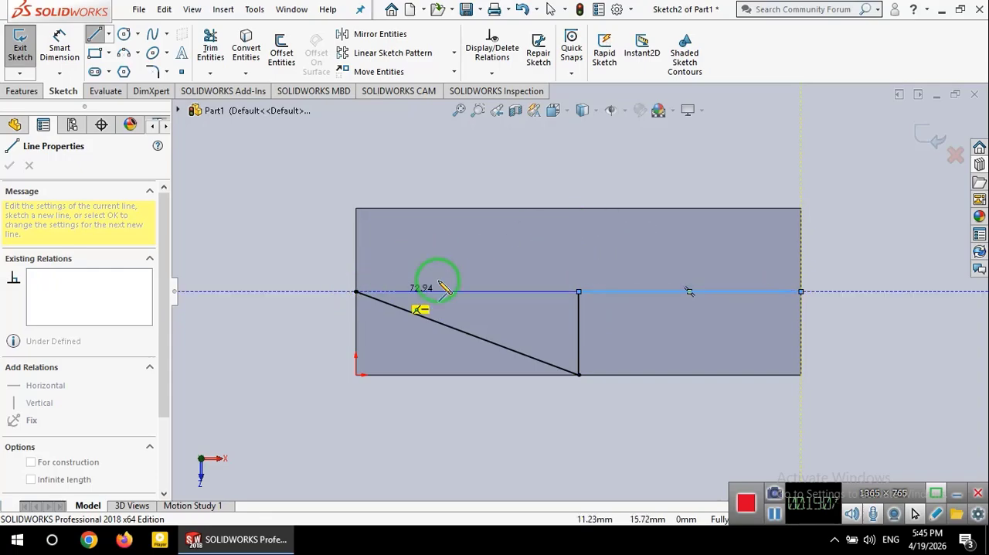
key("Escape")
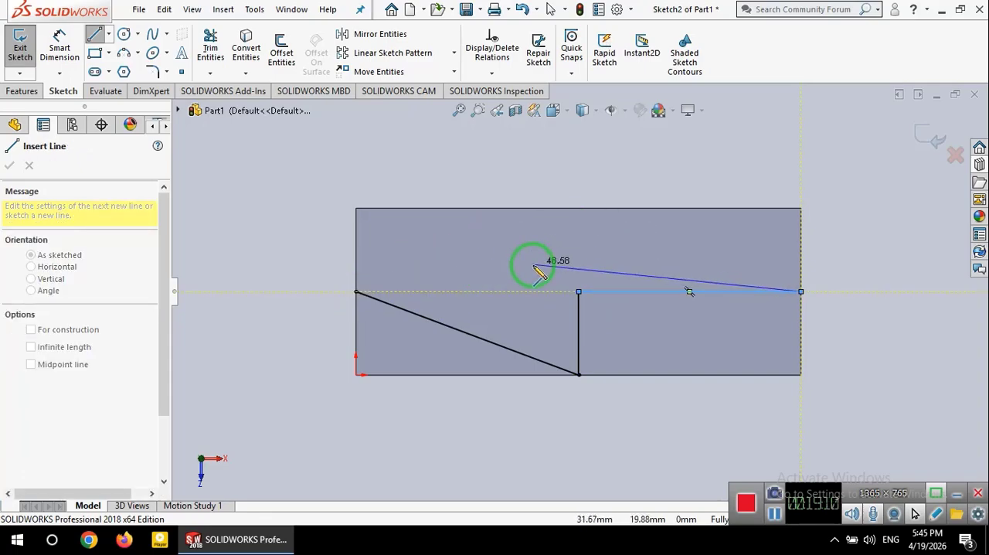
key("Escape")
Step: Sketch a 40 mm horizontal line from the face centre to the midpoint of the face's left edge
left_click(94, 34)
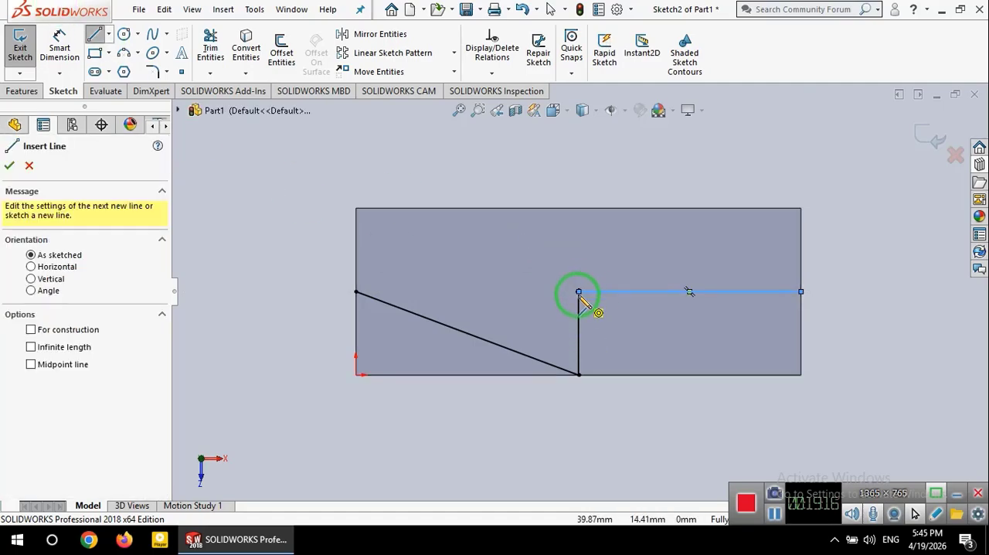
left_click(581, 292)
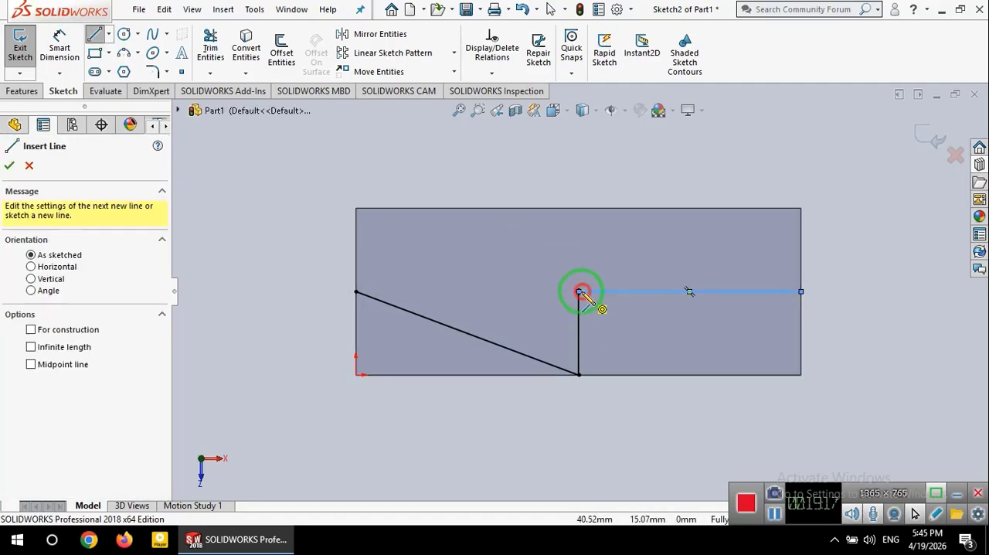
left_click(355, 290)
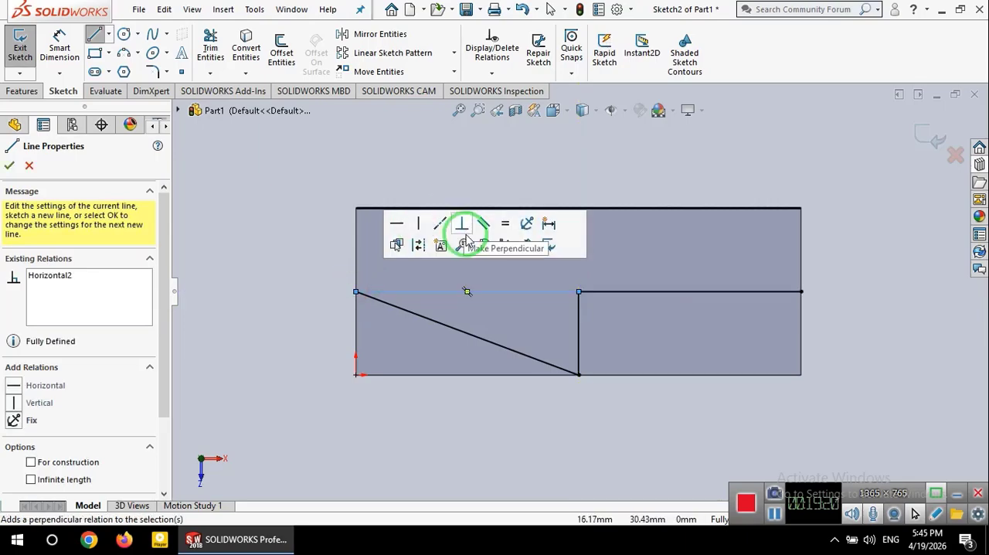
key("Escape")
key("Escape")
Step: Delete the diagonal line and the vertical line from the sketch, leaving the two horizontal guide lines
left_click(499, 345)
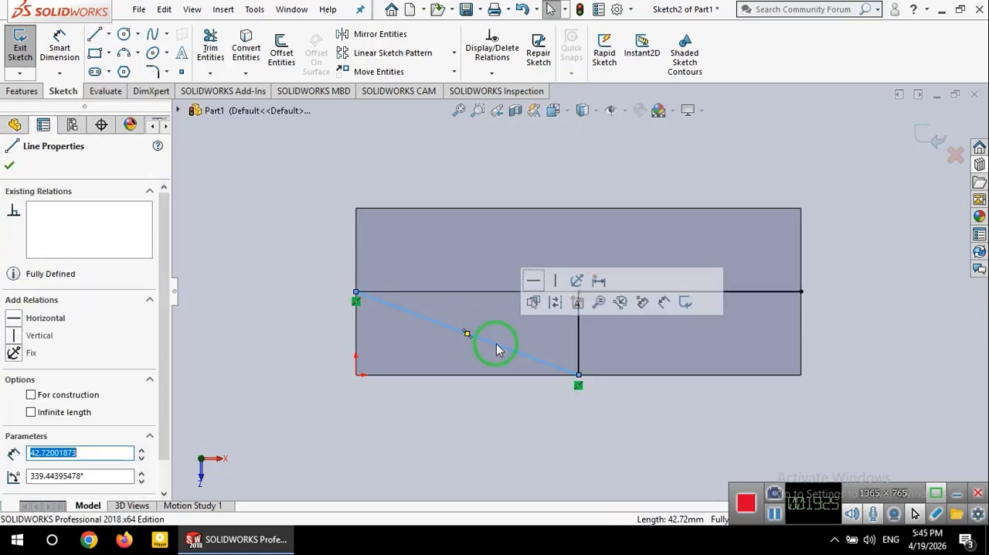
key("Delete")
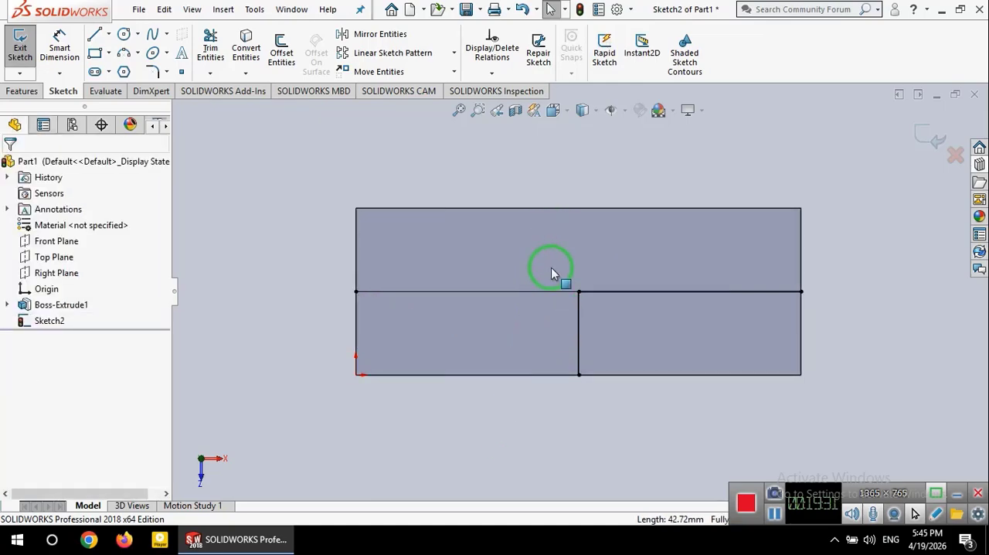
left_click(582, 350)
key("Delete")
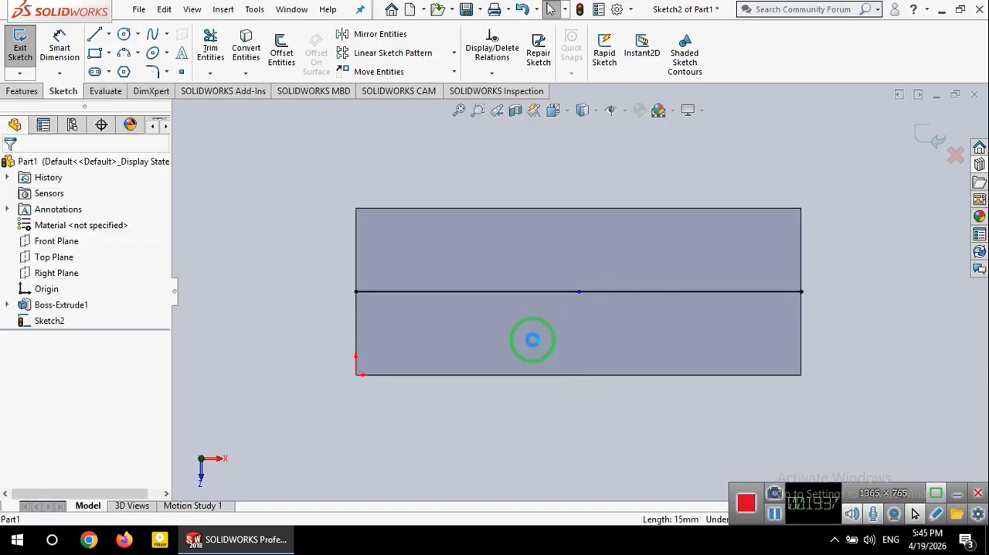
Step: Sketch a circle centred on the midpoint of the left guide line and set its radius to 3 mm
left_click(124, 34)
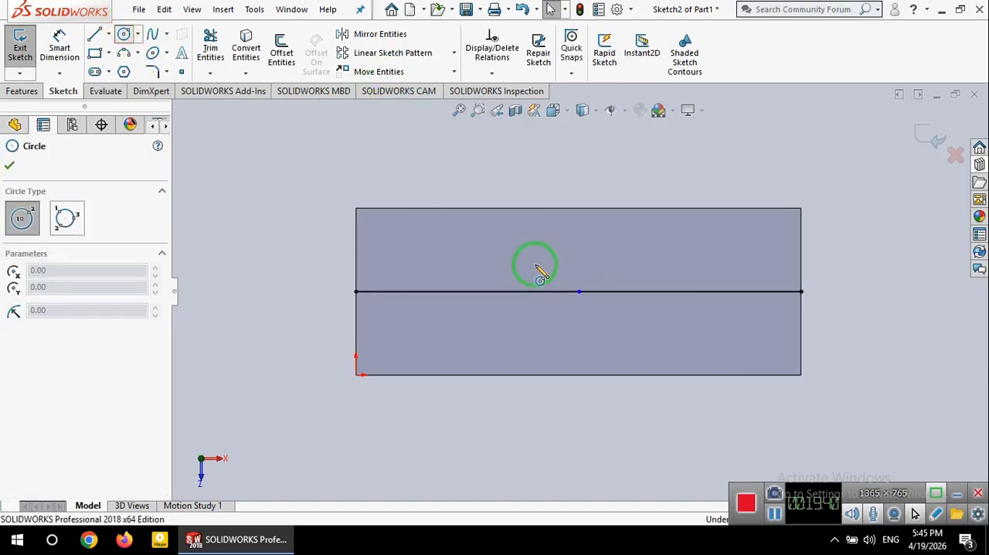
left_click(467, 292)
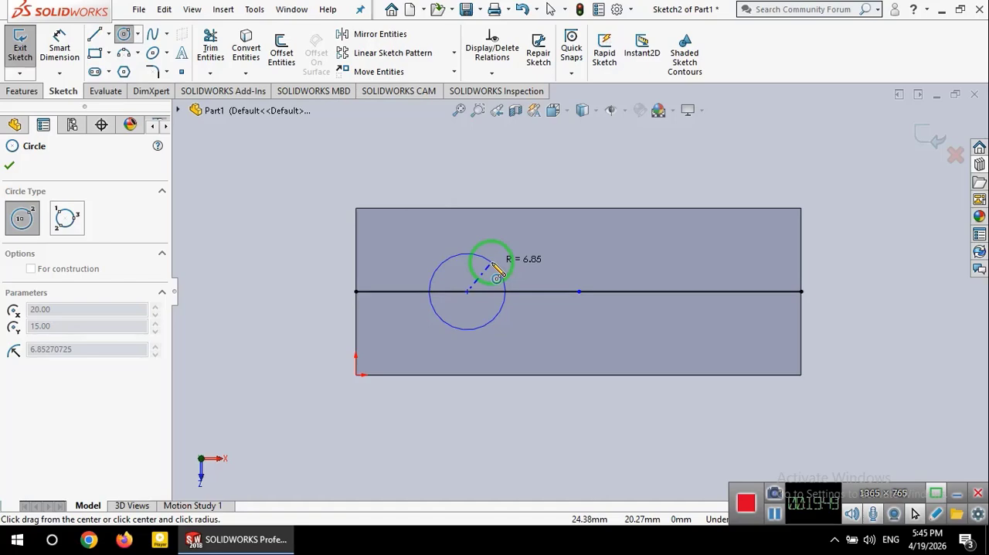
left_click(496, 267)
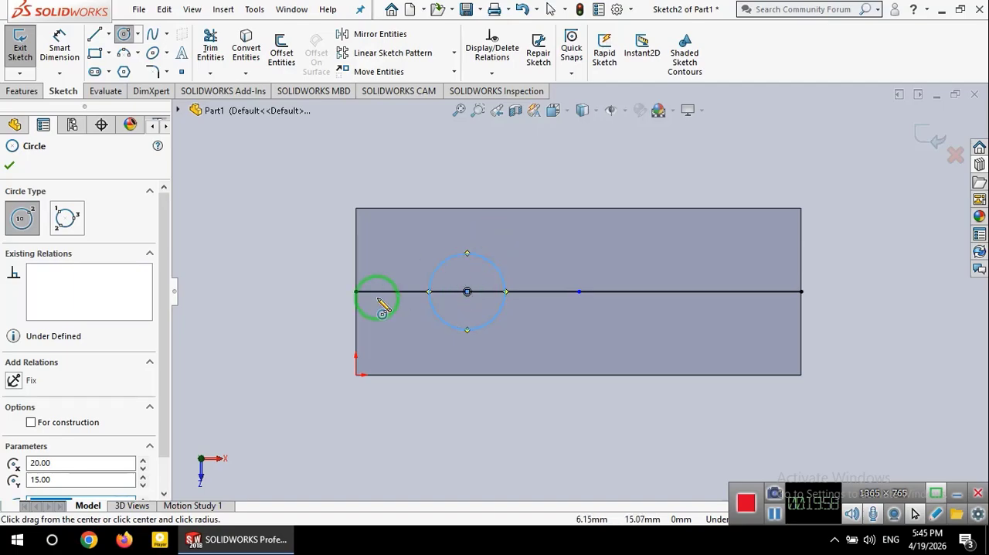
left_click_drag(165, 342, 154, 395)
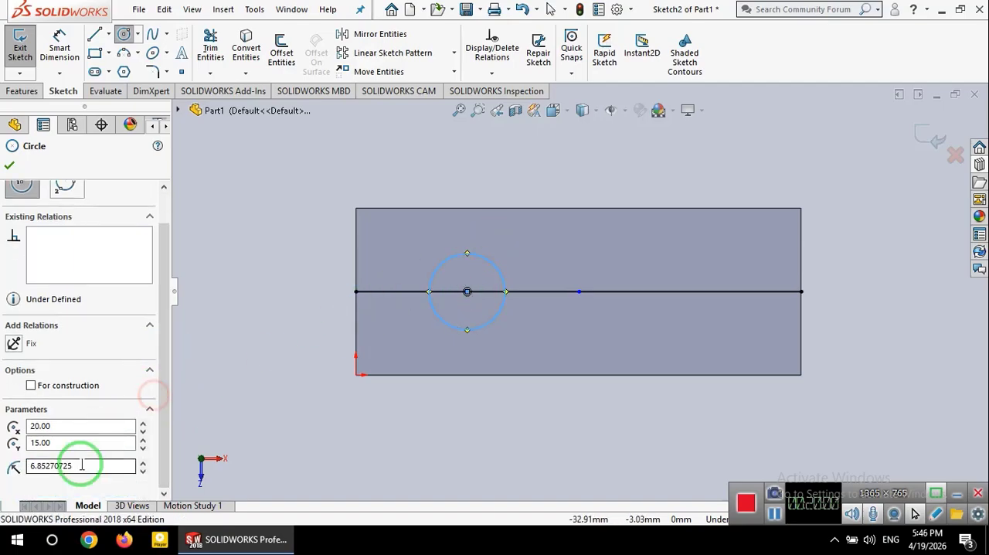
double_click(51, 464)
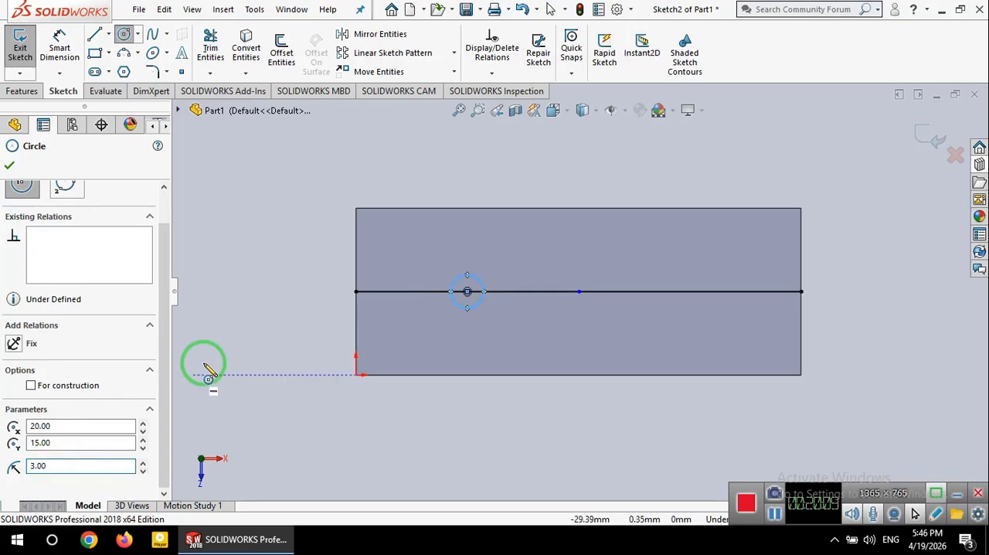
Step: Sketch a second circle at the face centre, where the guide lines meet, with a radius of 3 mm
left_click(579, 292)
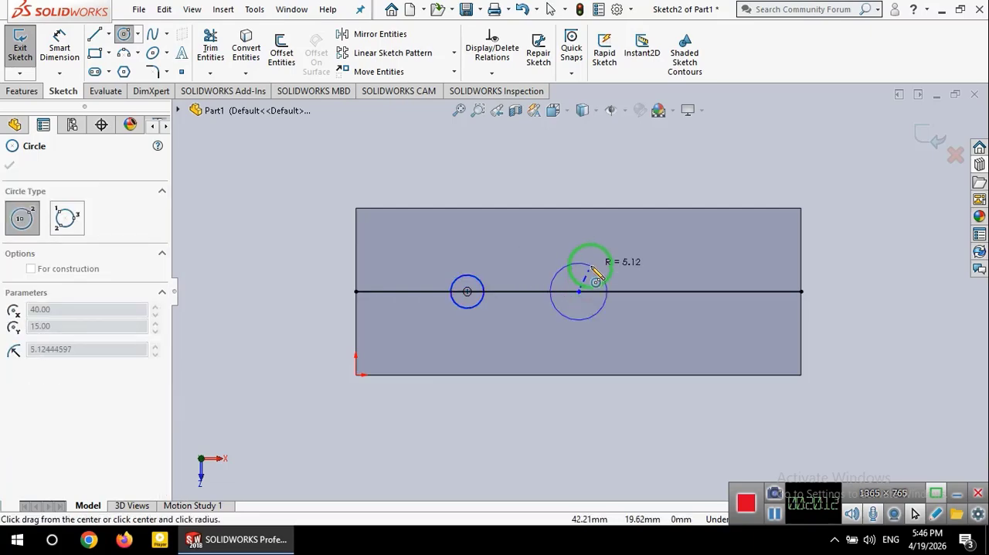
left_click(587, 264)
left_click(163, 469)
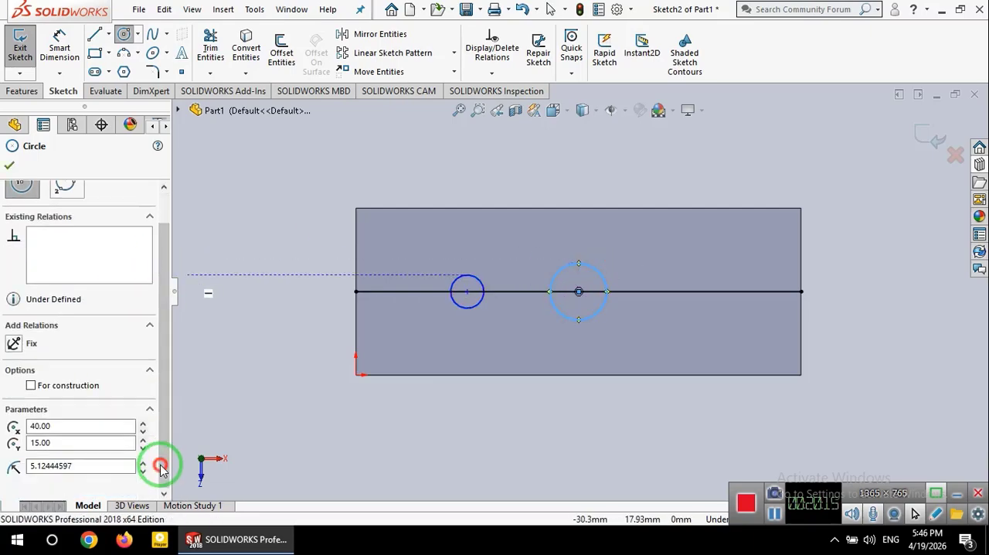
double_click(96, 464)
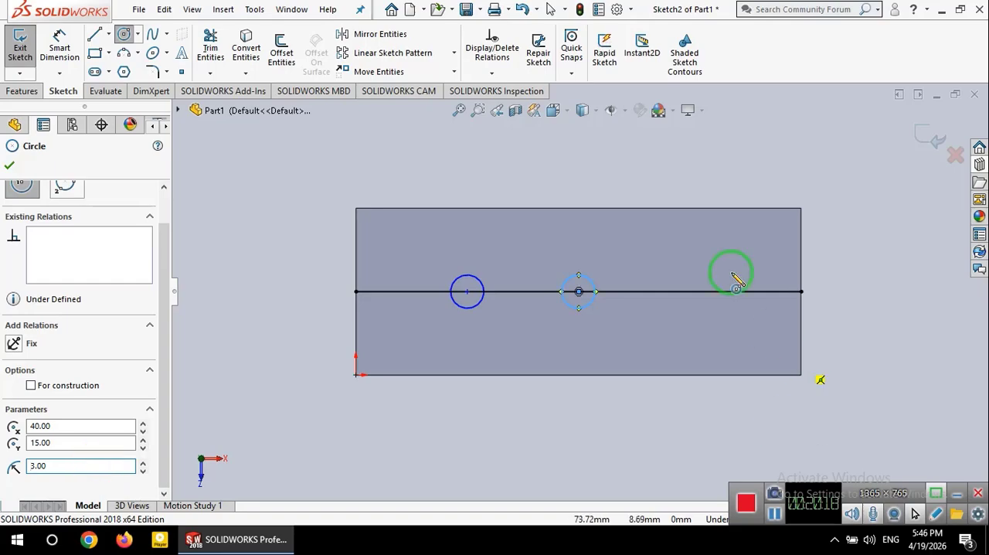
Step: Sketch a third circle centred on the midpoint of the right guide line with a radius of 3 mm
left_click(690, 291)
left_click(705, 259)
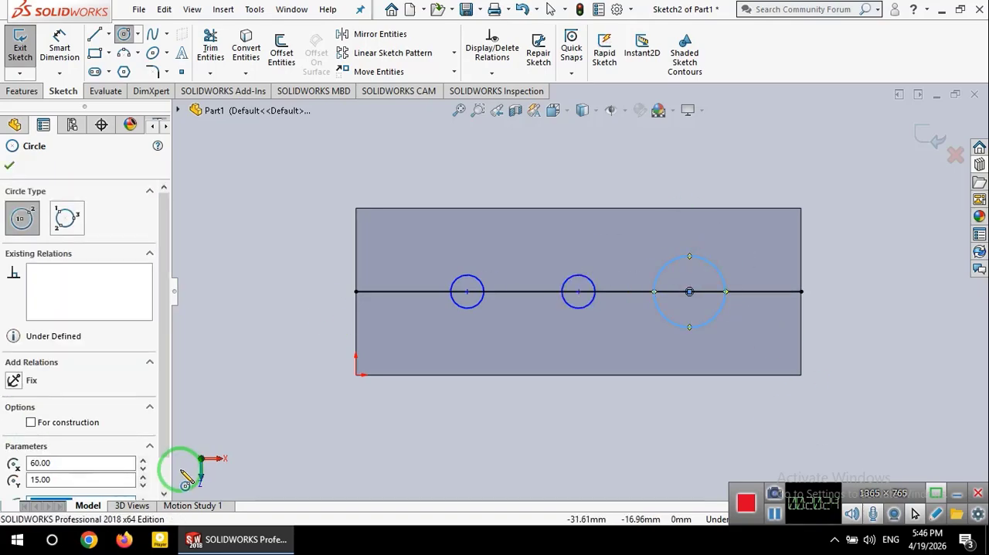
scroll(159, 460, "down", 1)
double_click(58, 464)
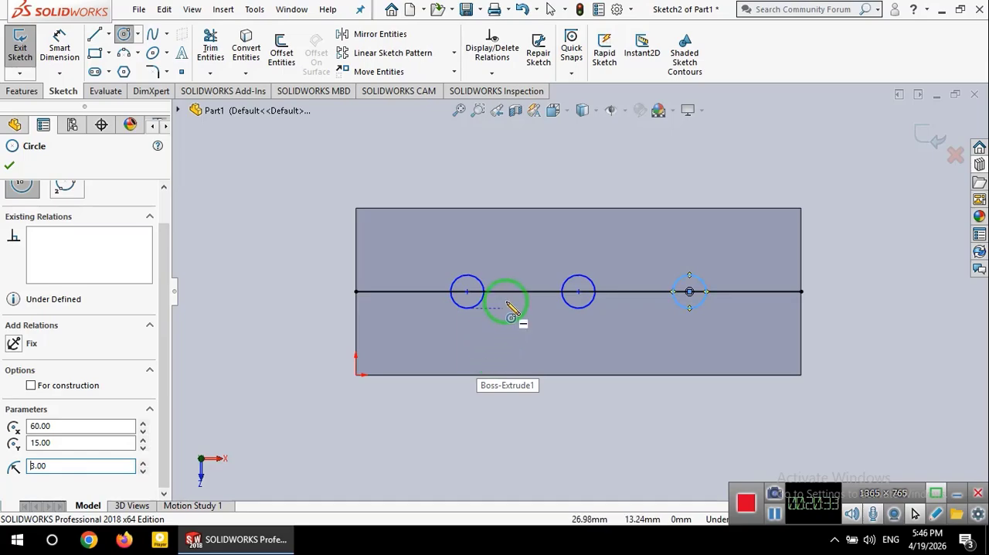
key("Escape")
Step: Delete both horizontal guide lines so only the three circles remain, and show the block in Isometric orientation
left_click(517, 291)
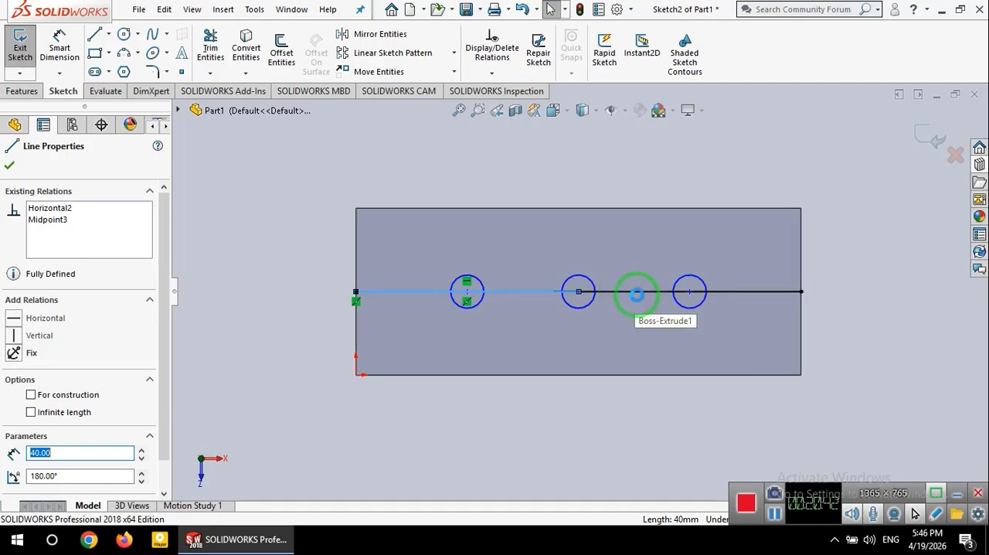
key("Escape")
left_click(631, 293)
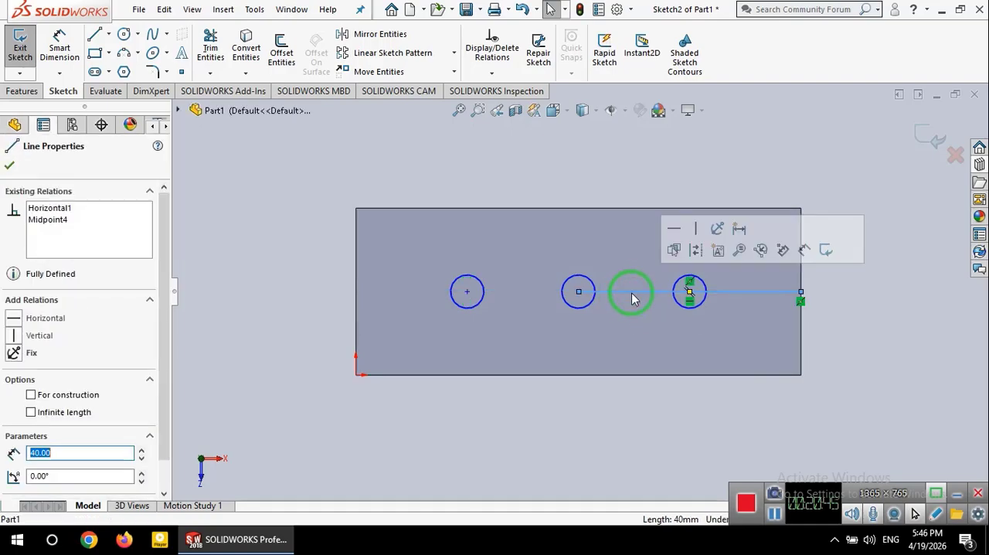
key("Delete")
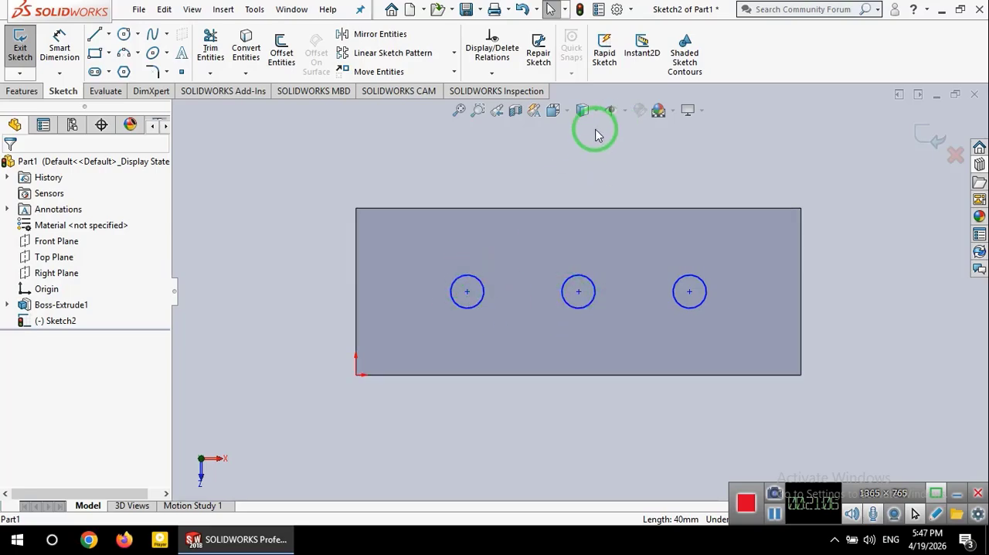
left_click(556, 110)
left_click(635, 150)
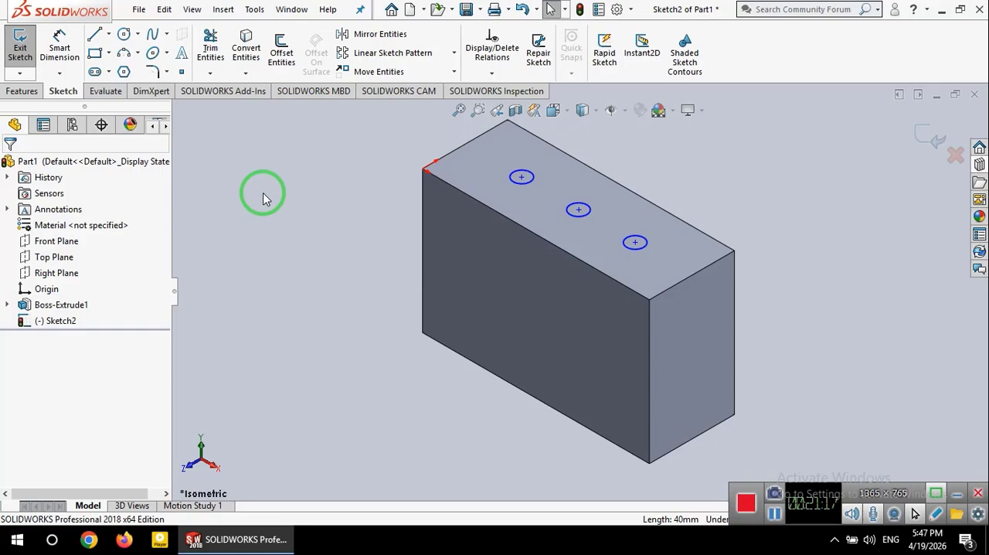
left_click(31, 92)
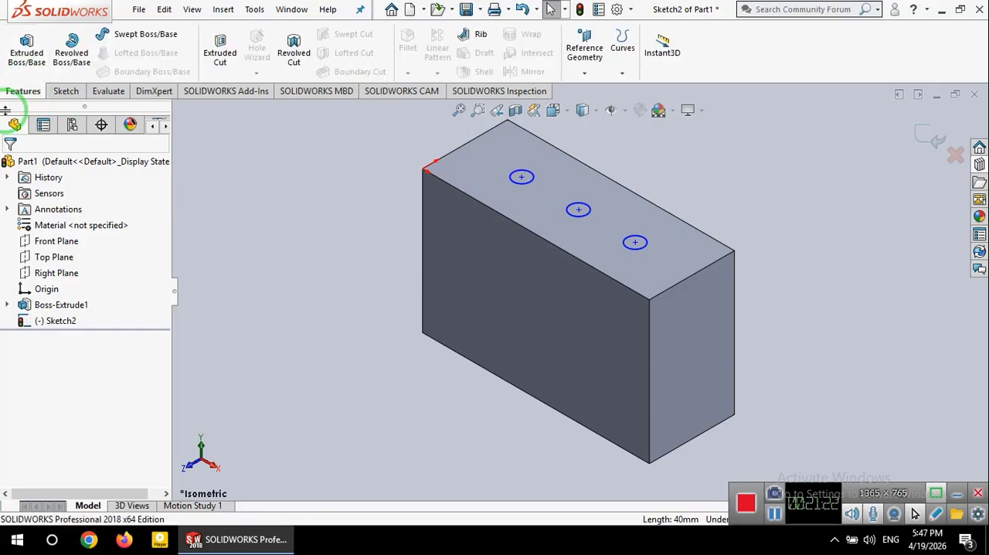
left_click(38, 61)
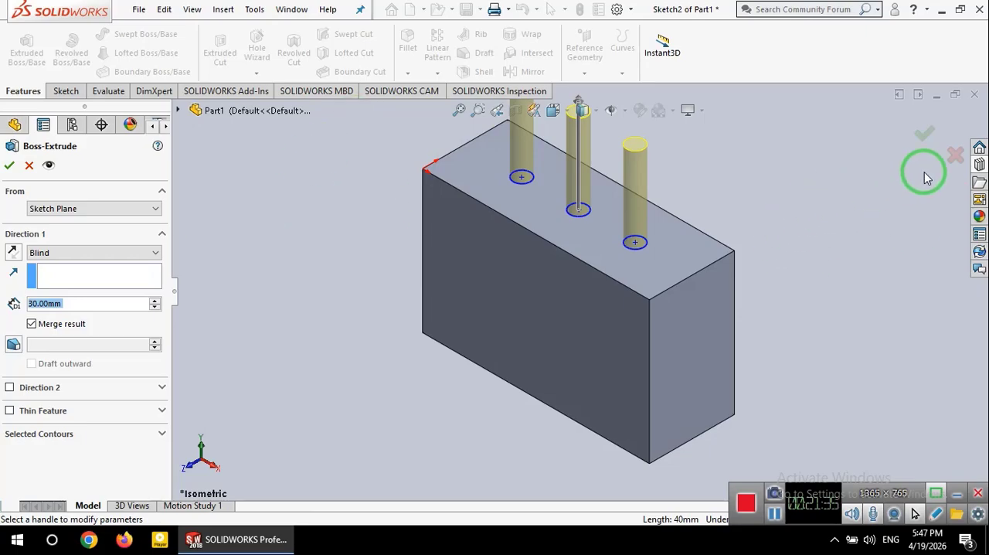
left_click(955, 155)
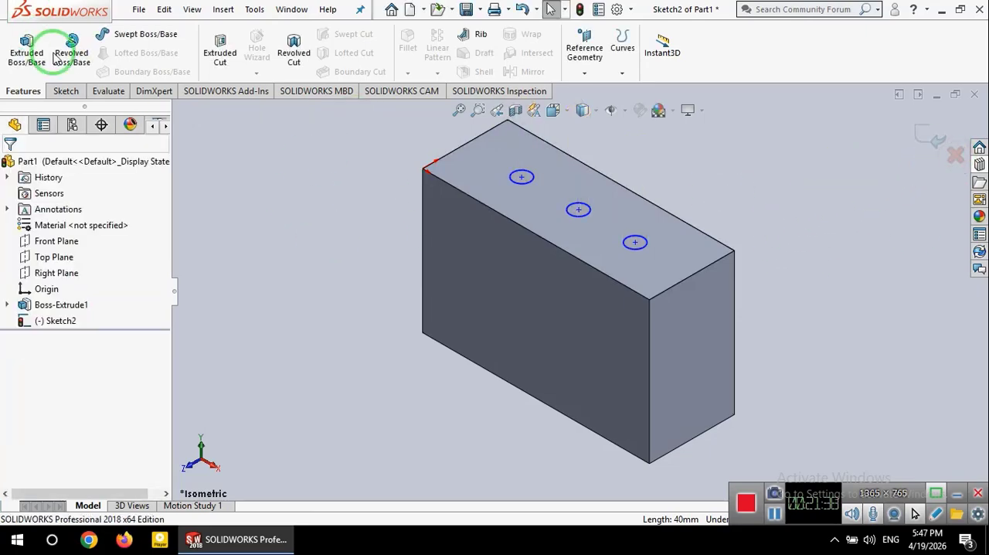
Step: Start an Extruded Cut from the three-circle sketch and set its blind depth to 60 mm
left_click(54, 320)
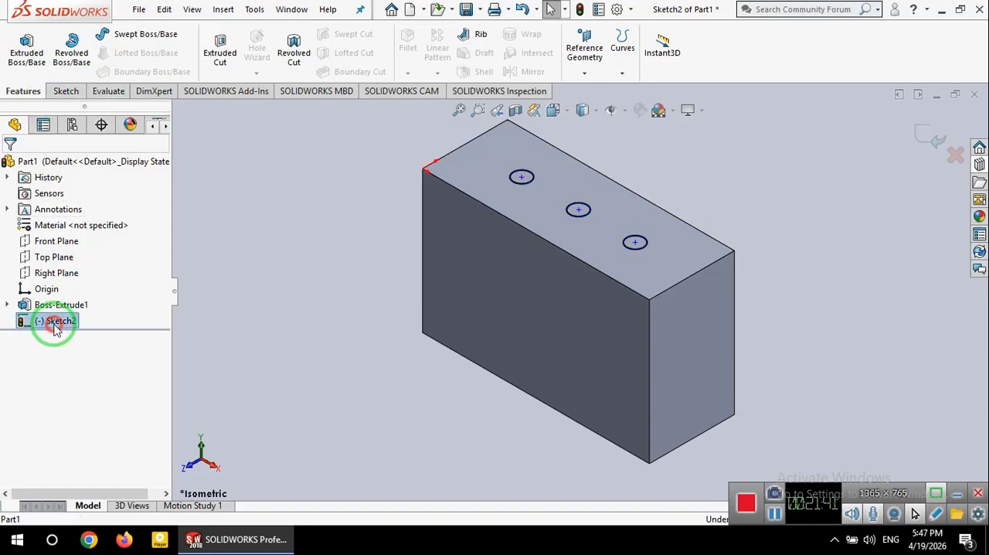
left_click(224, 60)
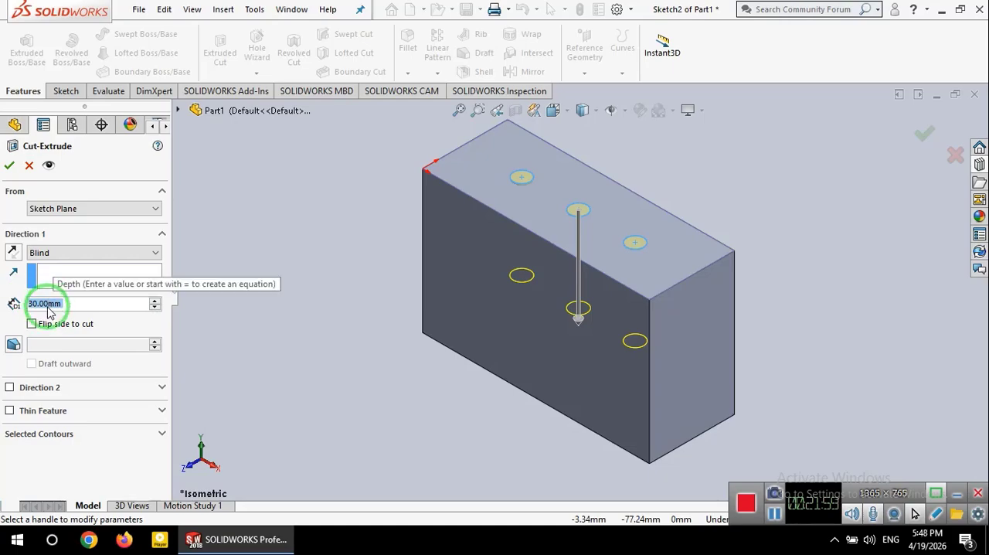
left_click(155, 300)
left_click(154, 300)
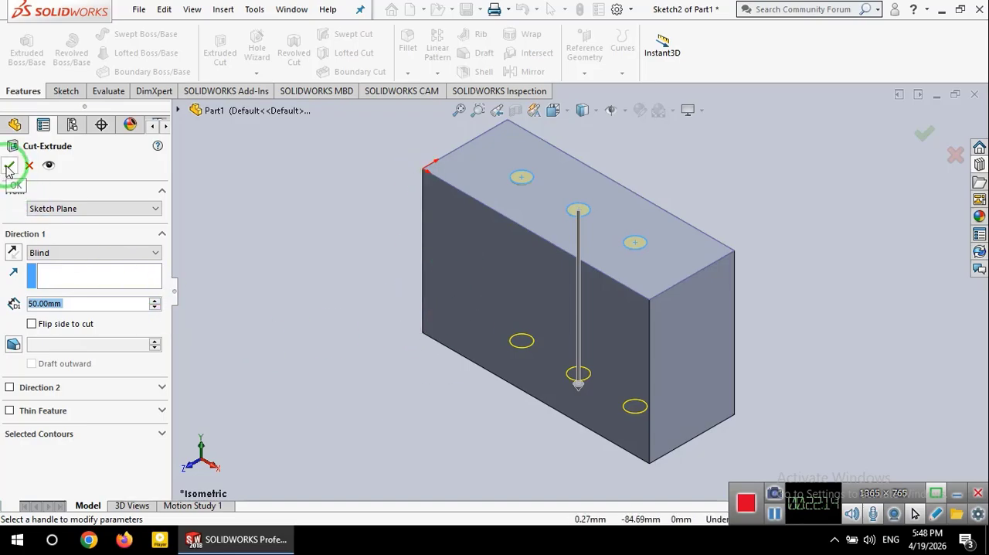
left_click(155, 301)
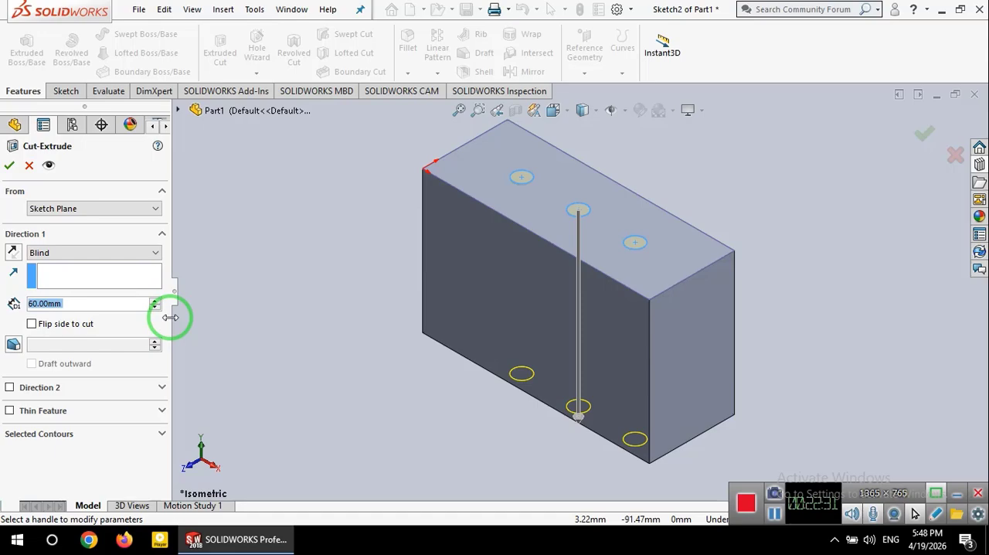
Step: Try the Through All end condition for the three-hole cut, and switch it back to Blind
left_click(104, 253)
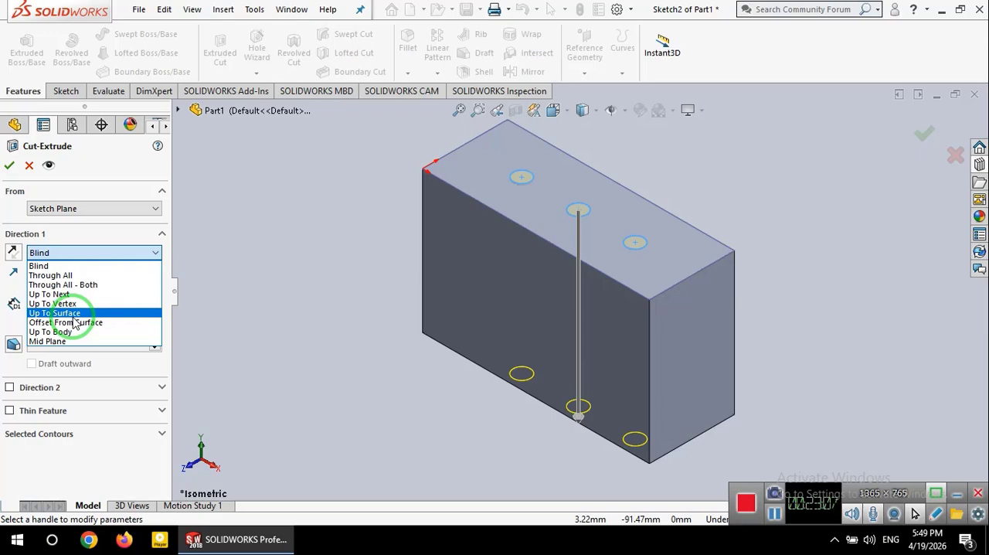
left_click(77, 277)
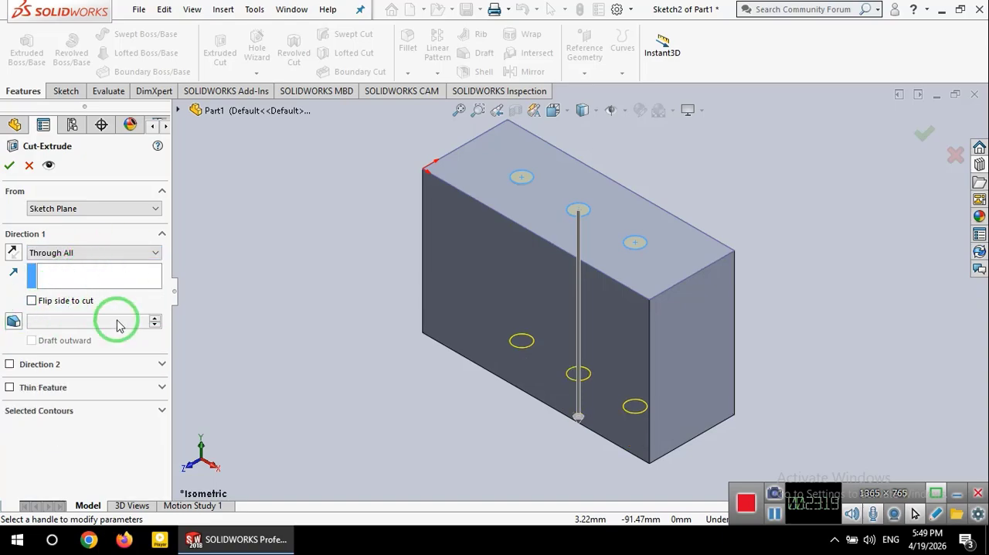
left_click(93, 253)
left_click(73, 265)
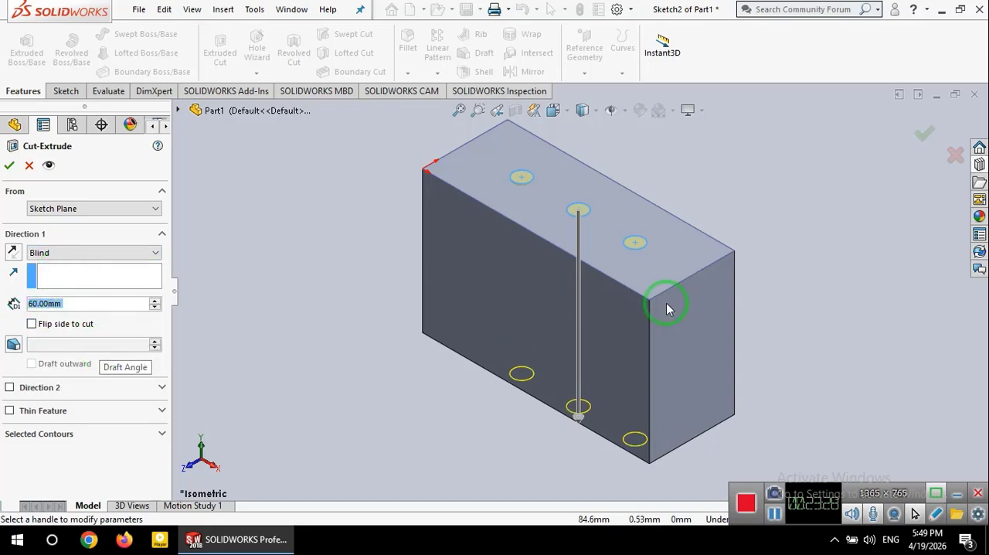
Step: Set the blind depth of the three-hole cut to 40 mm and complete the feature
left_click(155, 300)
left_click(155, 301)
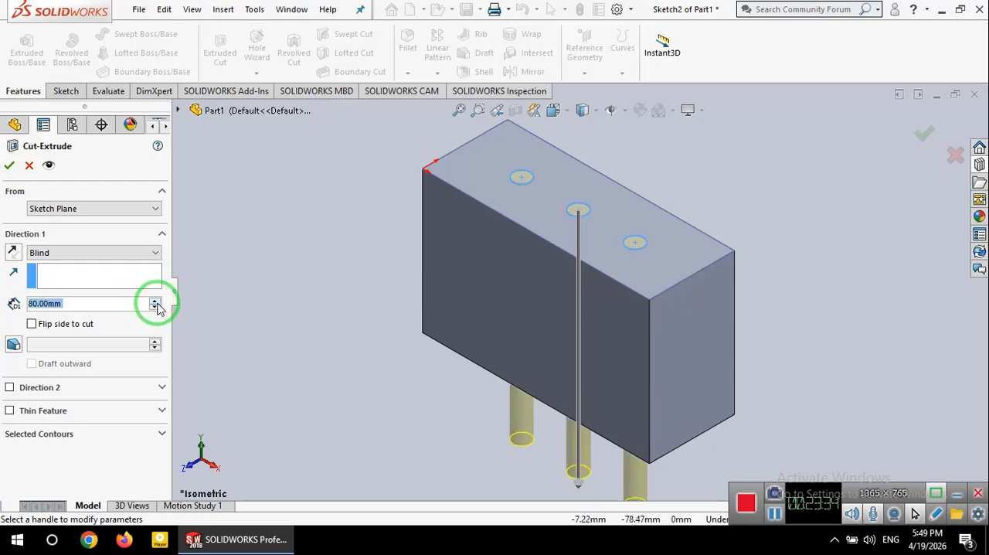
left_click(154, 307)
left_click(154, 307)
left_click(155, 307)
left_click(154, 307)
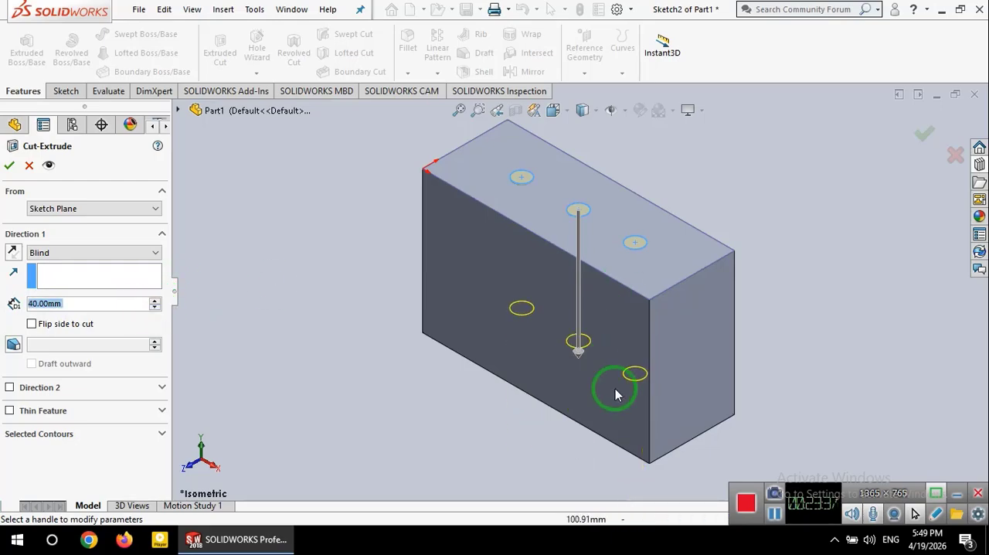
left_click(9, 167)
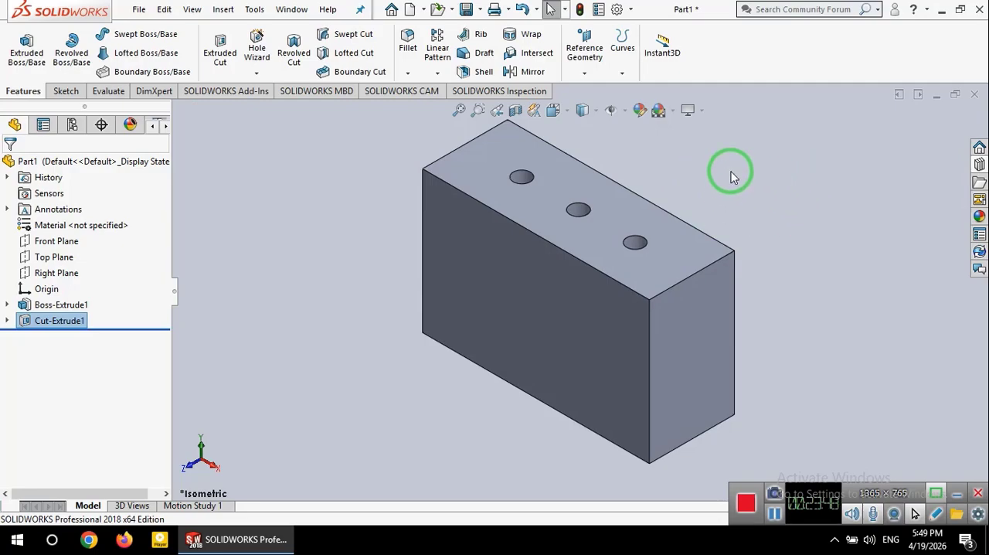
Step: Display the block with Hidden Lines Visible and rotate it to examine how deep the three holes run
left_click(595, 111)
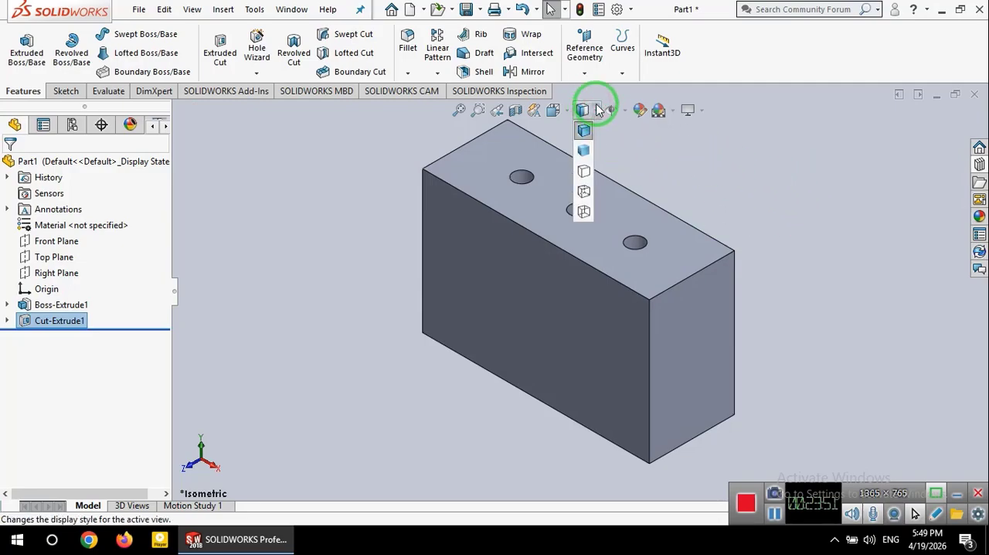
left_click(583, 191)
right_click(802, 280)
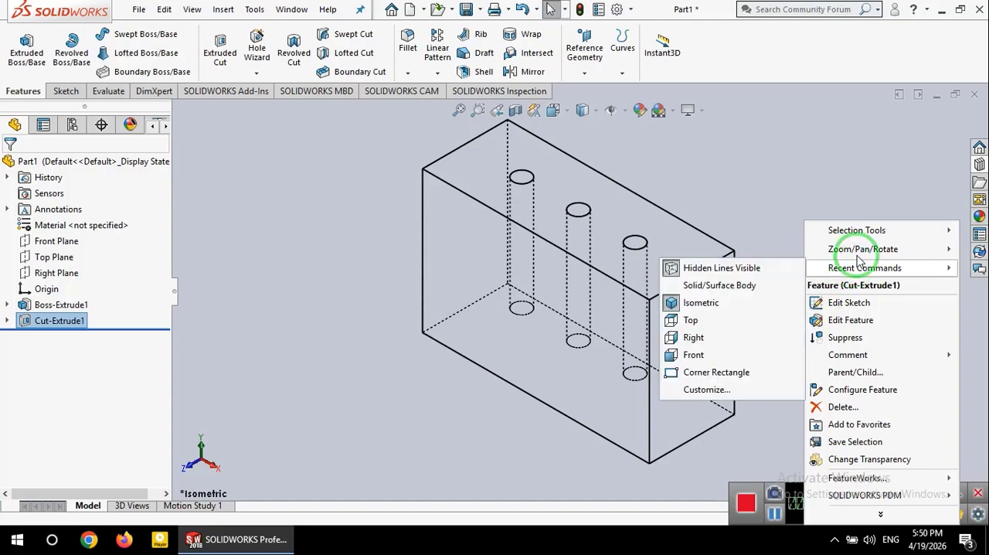
mouse_move(850, 249)
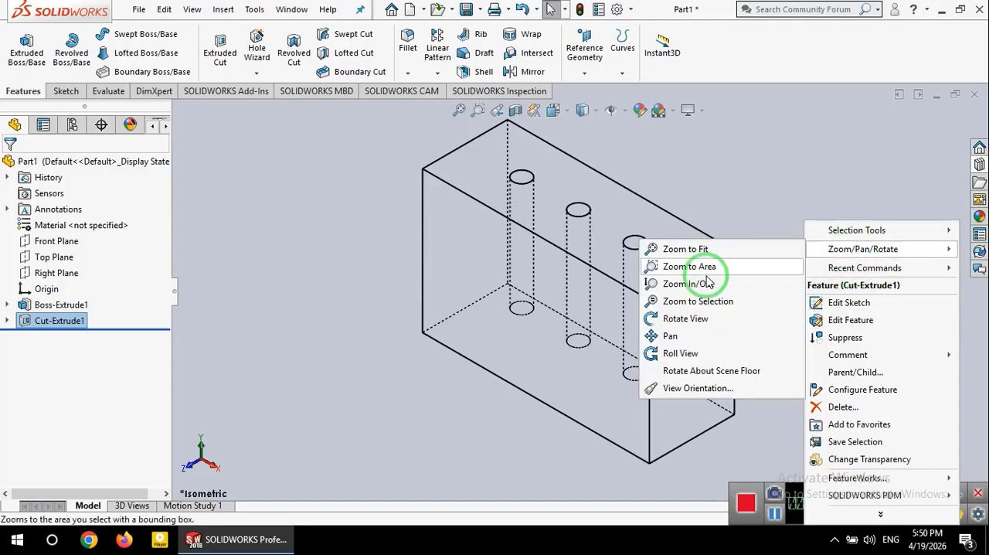
left_click(687, 317)
left_click_drag(768, 250, 808, 347)
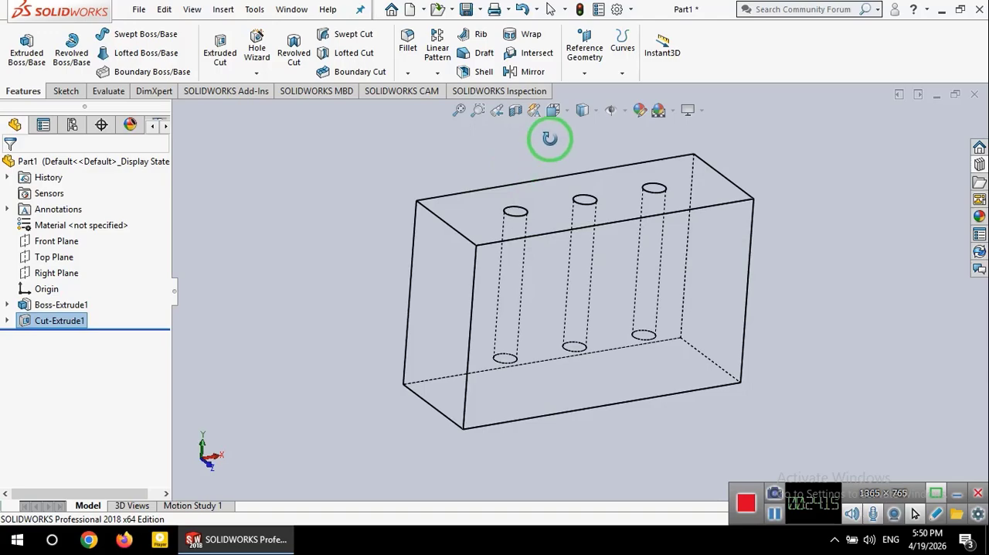
Step: Return the block to shaded display with edges and rotate it to examine the holes from above
left_click(593, 110)
left_click(583, 133)
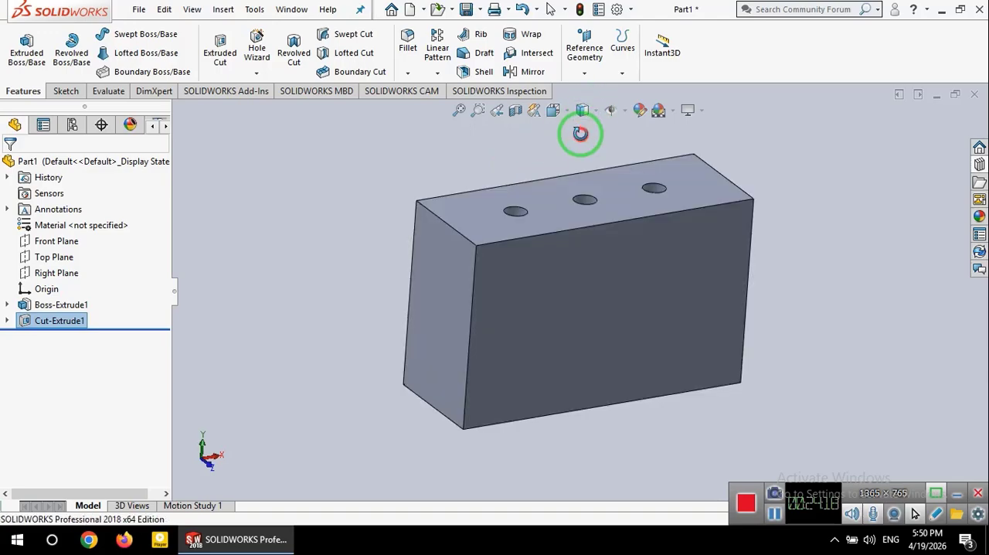
mouse_move(603, 260)
left_mouse_down()
mouse_move(644, 276)
mouse_move(656, 236)
mouse_move(634, 342)
mouse_move(633, 415)
mouse_move(628, 408)
left_mouse_up()
mouse_move(643, 353)
left_mouse_down()
mouse_move(666, 329)
mouse_move(638, 333)
mouse_move(625, 323)
left_mouse_up()
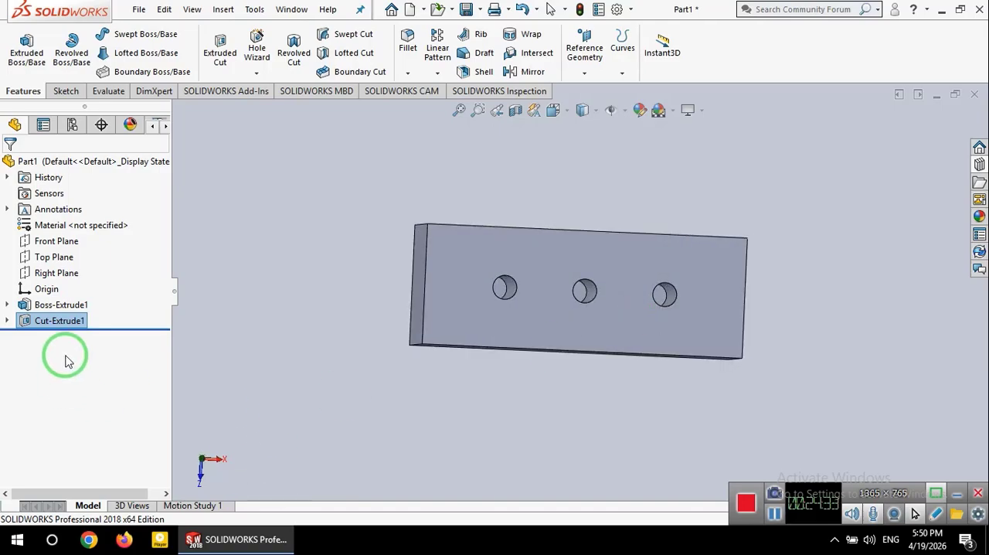
Step: Edit the three-hole cut feature and set its blind depth to 50 mm
right_click(24, 322)
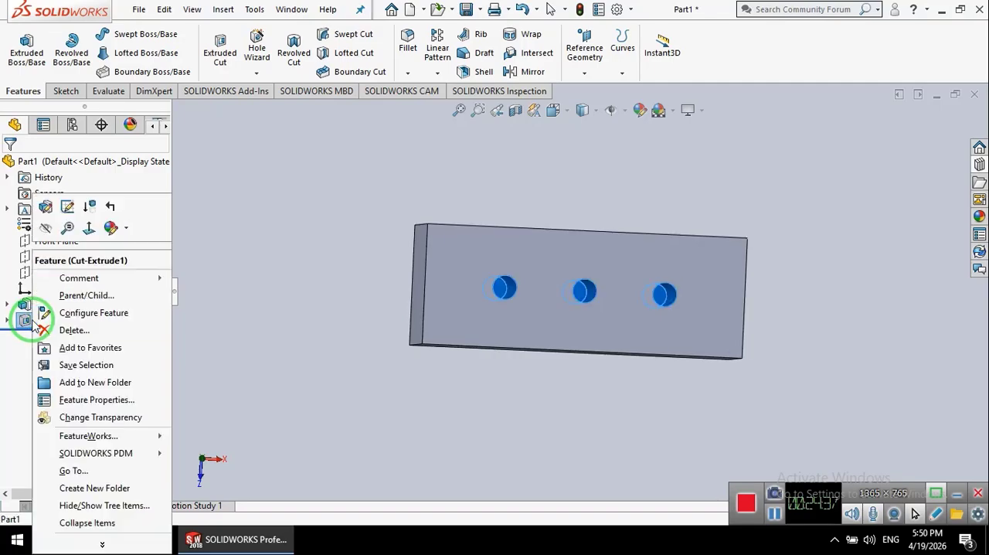
left_click(46, 206)
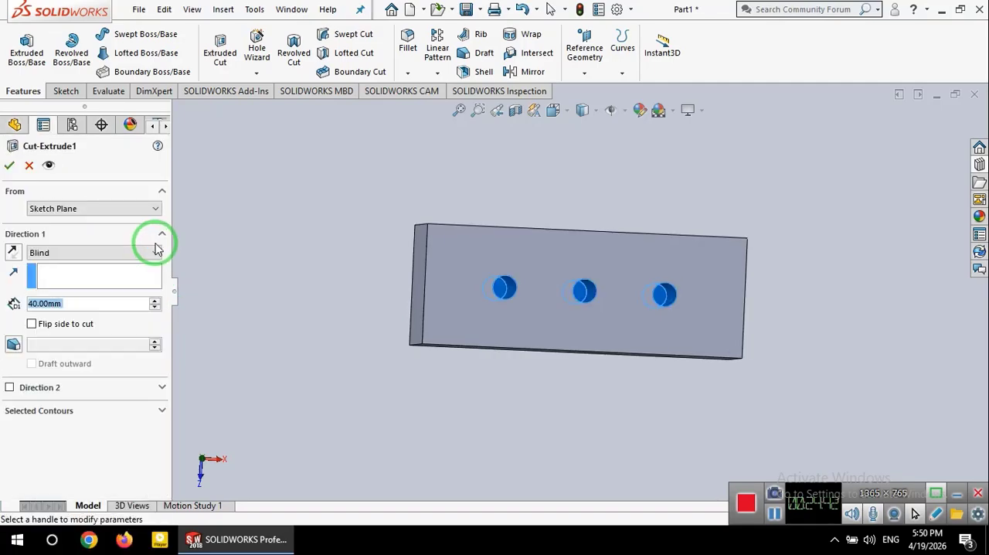
left_click(155, 300)
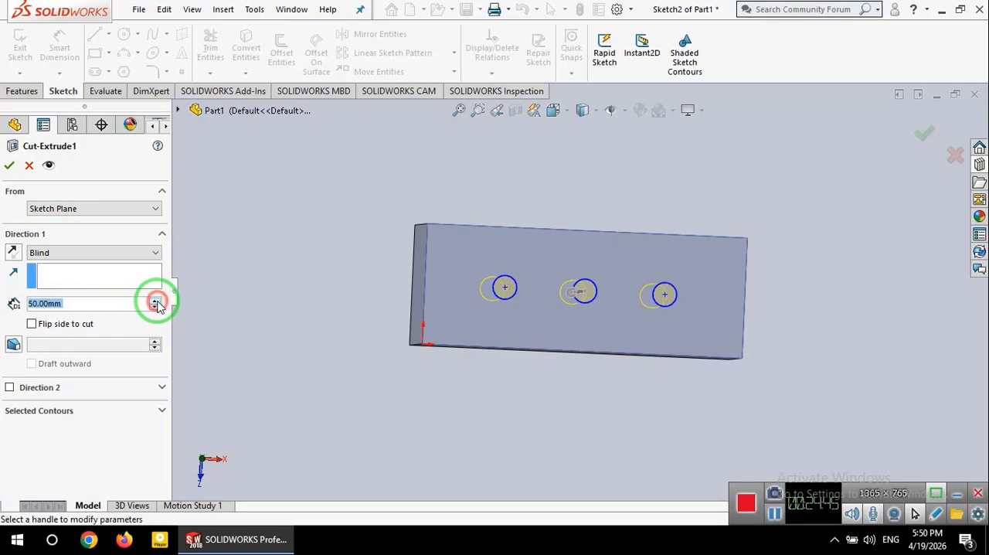
left_click(10, 164)
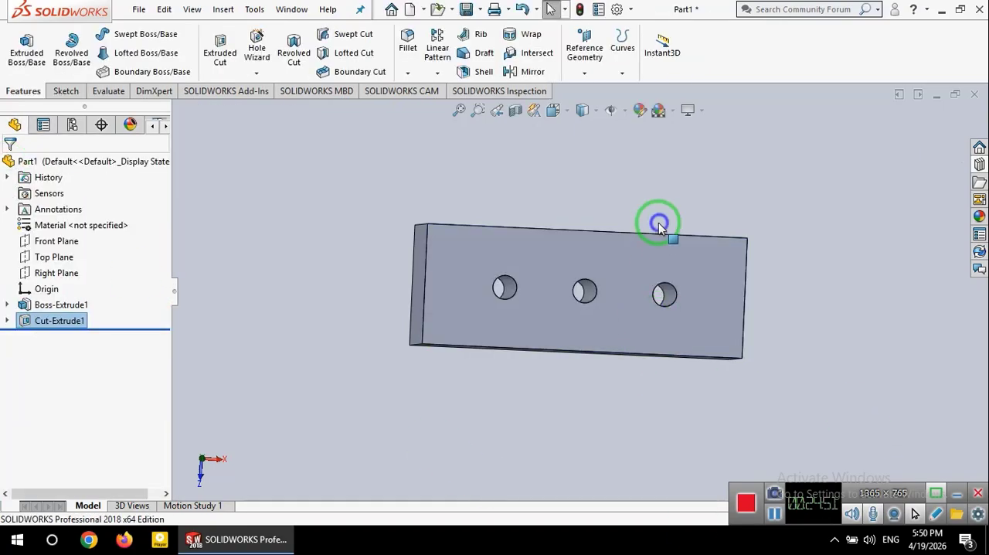
Step: Rotate the block and display it with Hidden Lines Visible to check that the holes pass completely through
right_click(659, 224)
mouse_move(750, 248)
left_click(844, 319)
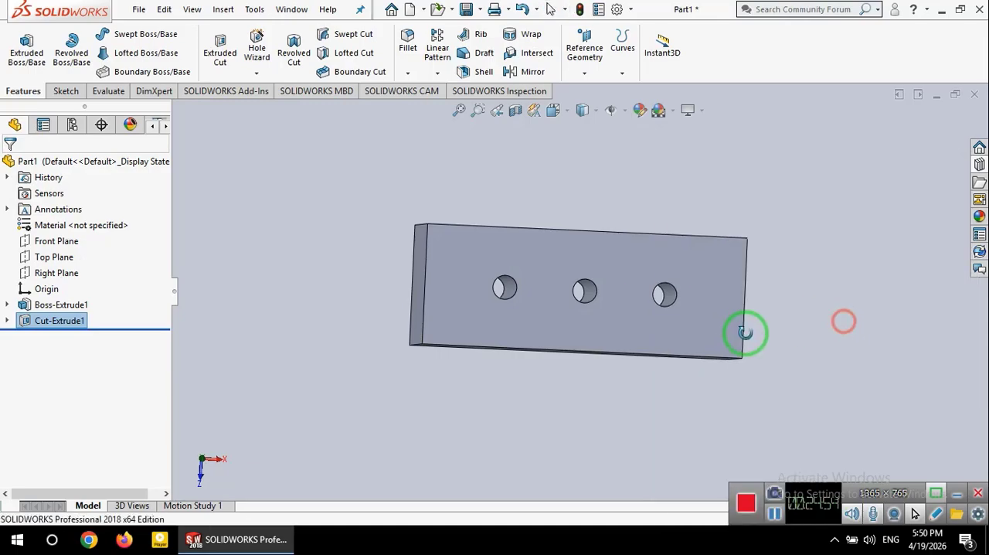
left_click_drag(744, 332, 676, 312)
left_click_drag(687, 273, 609, 415)
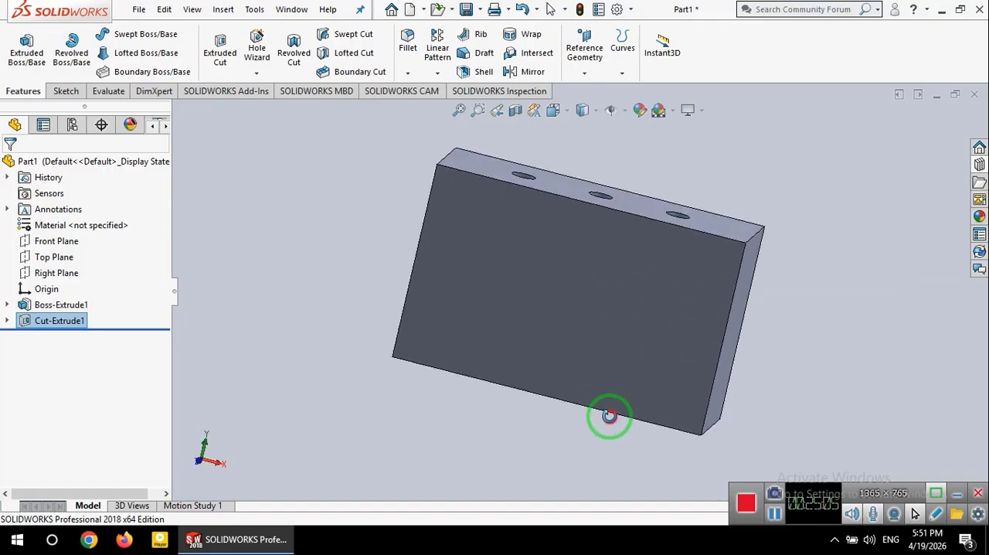
left_click(583, 110)
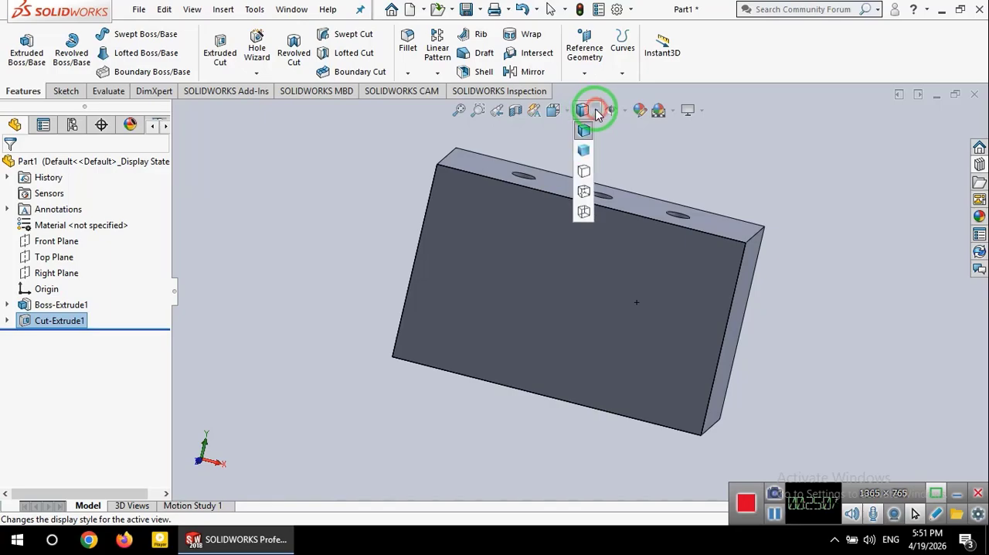
left_click(585, 192)
left_click_drag(519, 294, 552, 367)
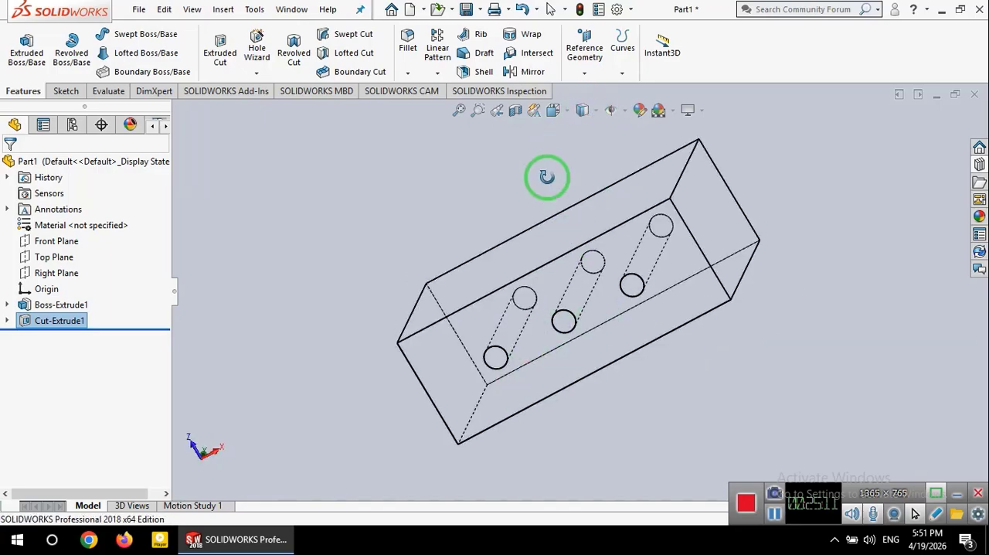
Step: Show the block in Isometric orientation and apply the Plain White scene to the background
left_click(564, 116)
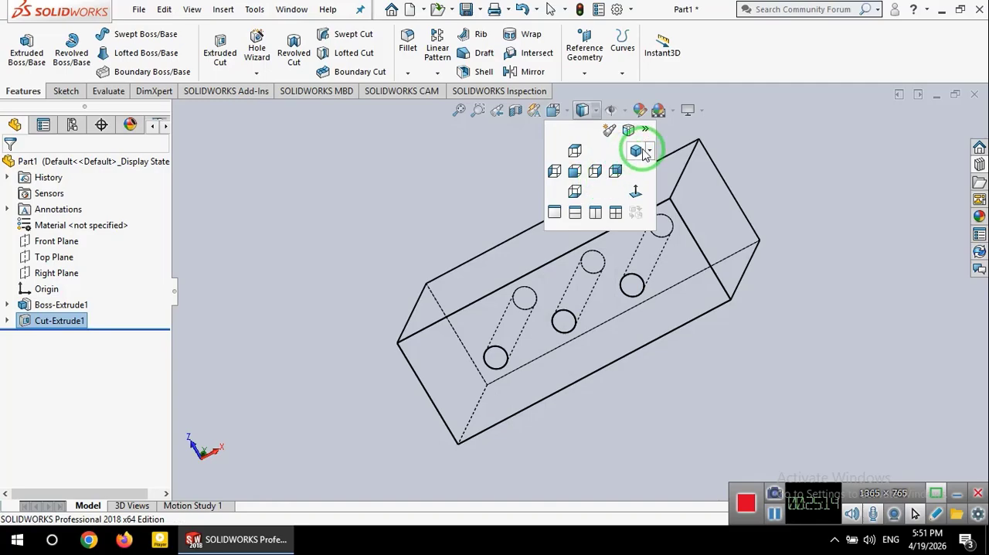
left_click(639, 148)
left_click(564, 116)
left_click(649, 150)
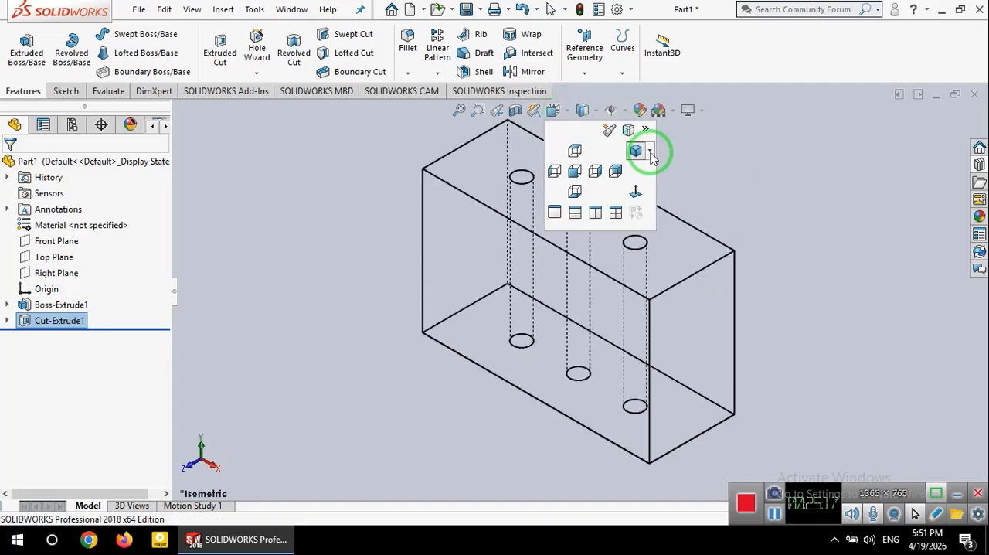
left_click(654, 167)
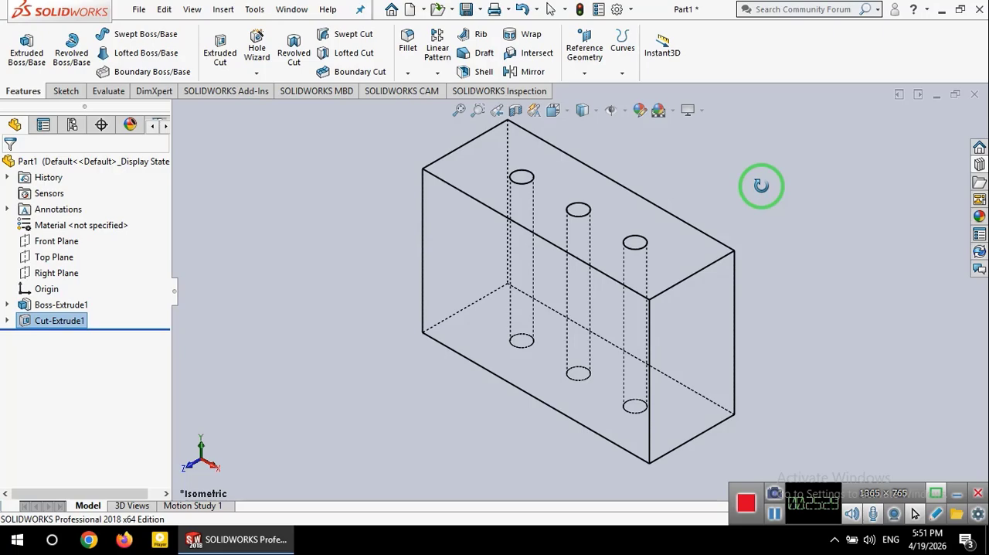
left_click(671, 116)
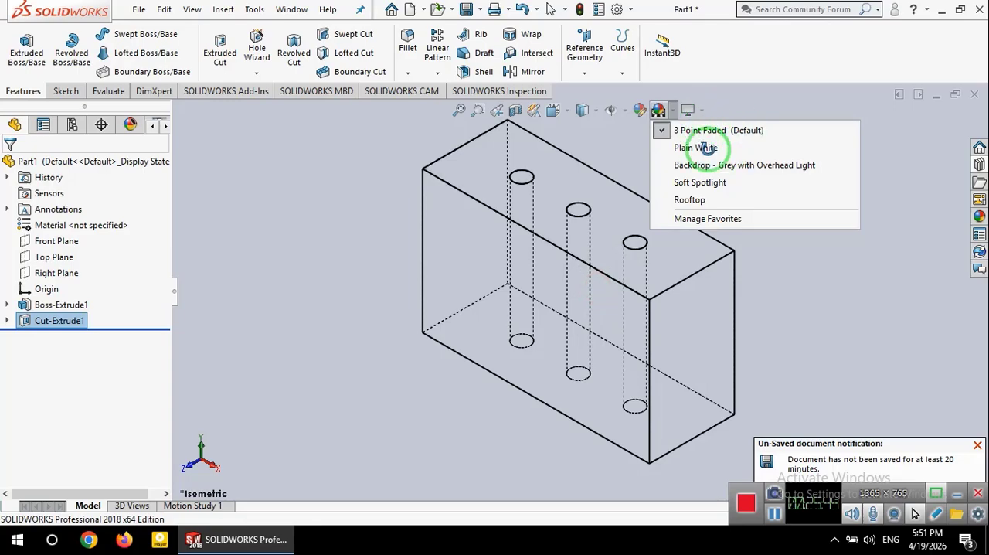
left_click(709, 148)
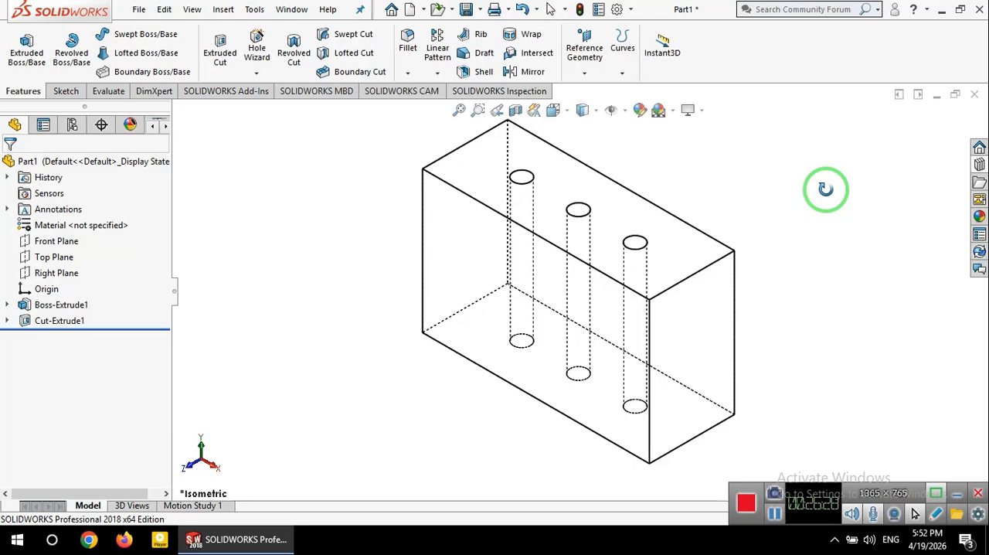
Step: Examine the block in Front, Right and Top orientations, and return it to shaded display with edges
left_click(564, 110)
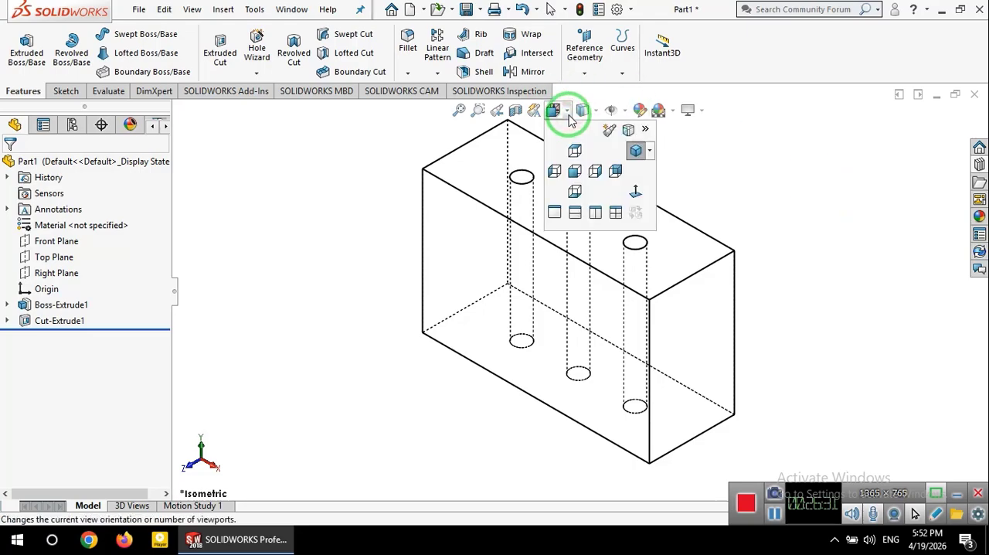
left_click(574, 171)
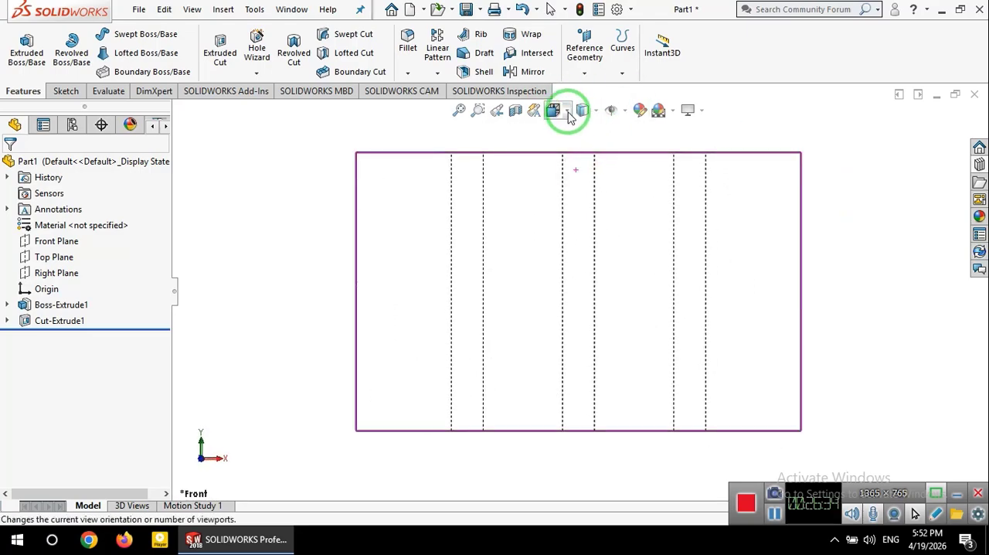
left_click(564, 110)
left_click(594, 171)
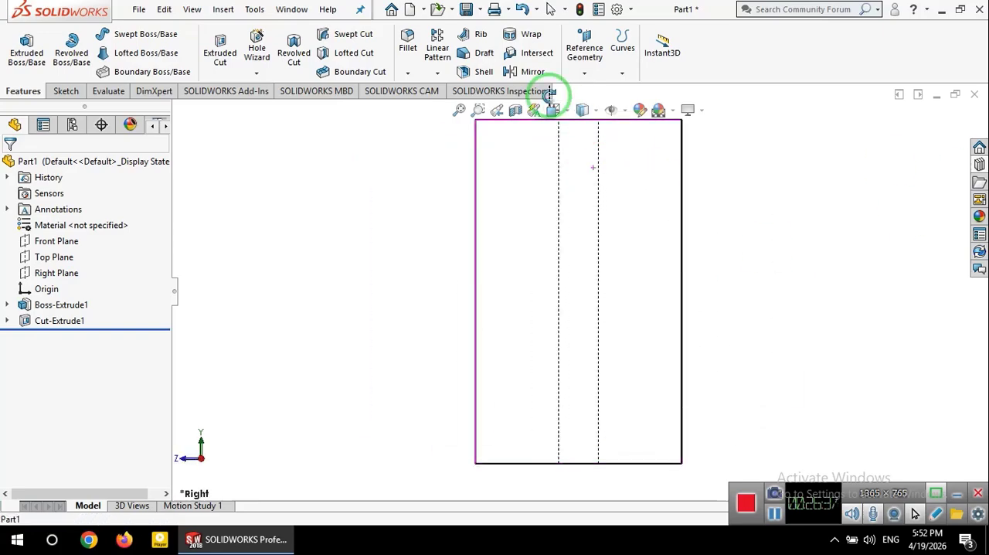
left_click(569, 111)
left_click(578, 147)
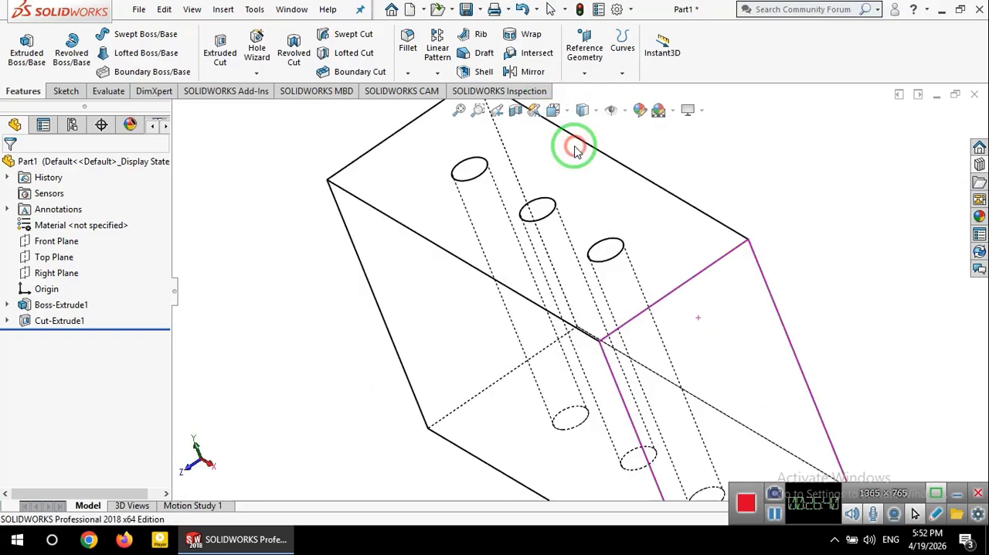
left_click(583, 111)
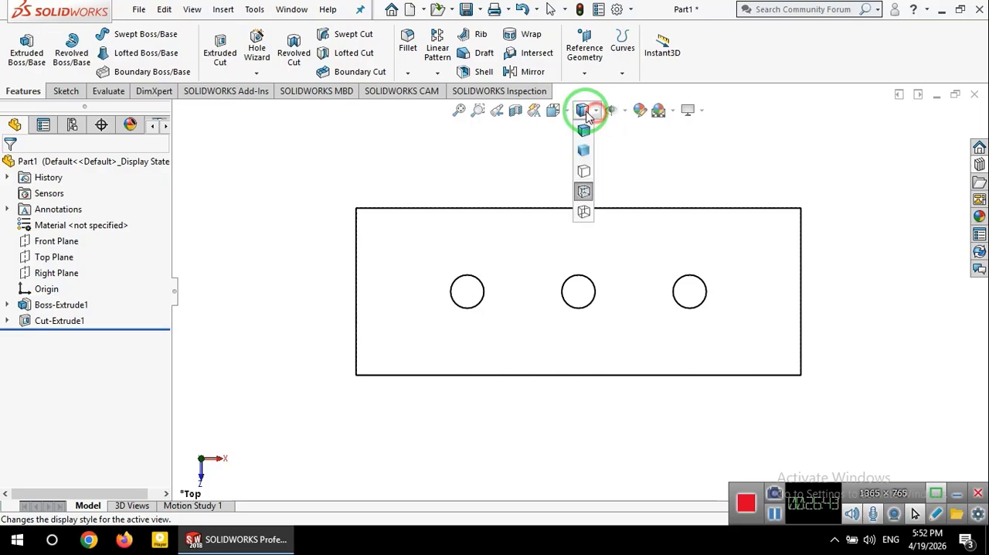
left_click(585, 132)
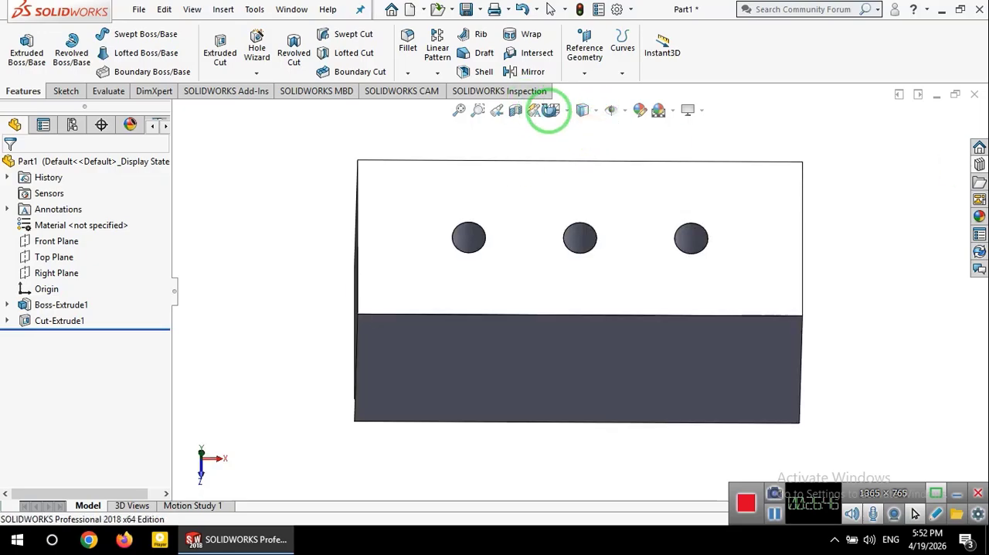
Step: Return the block to Isometric orientation and save the part to the Desktop as Part1.SLDPRT
left_click(570, 110)
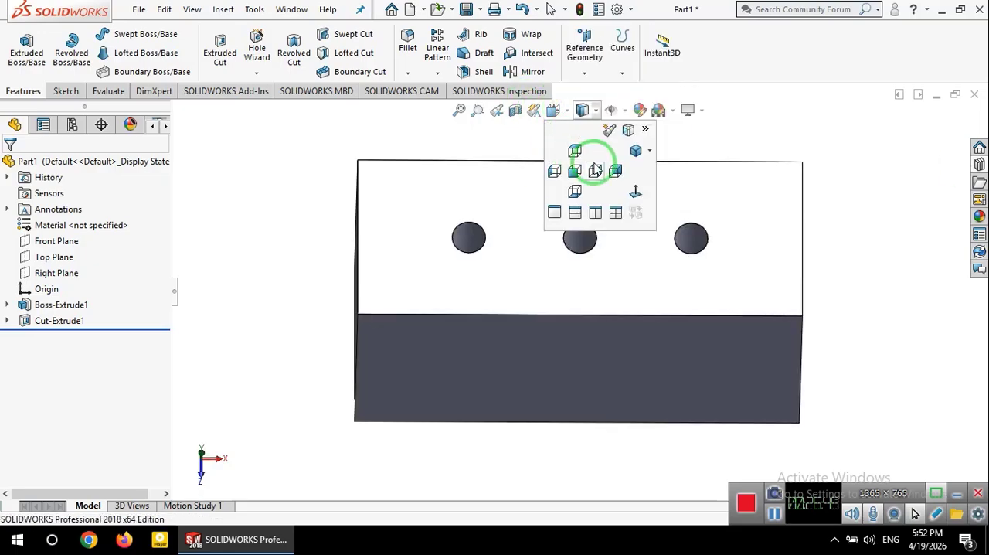
left_click(636, 150)
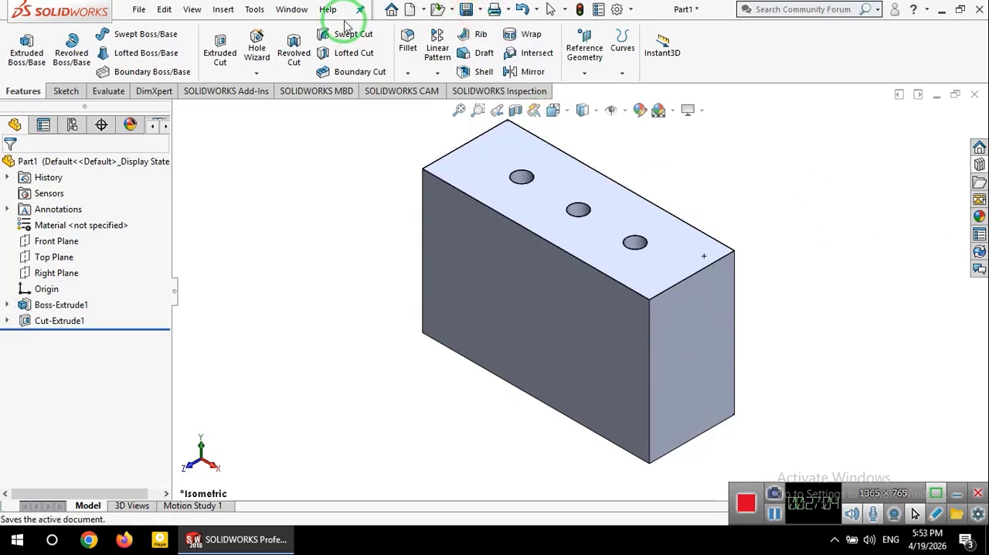
left_click(480, 9)
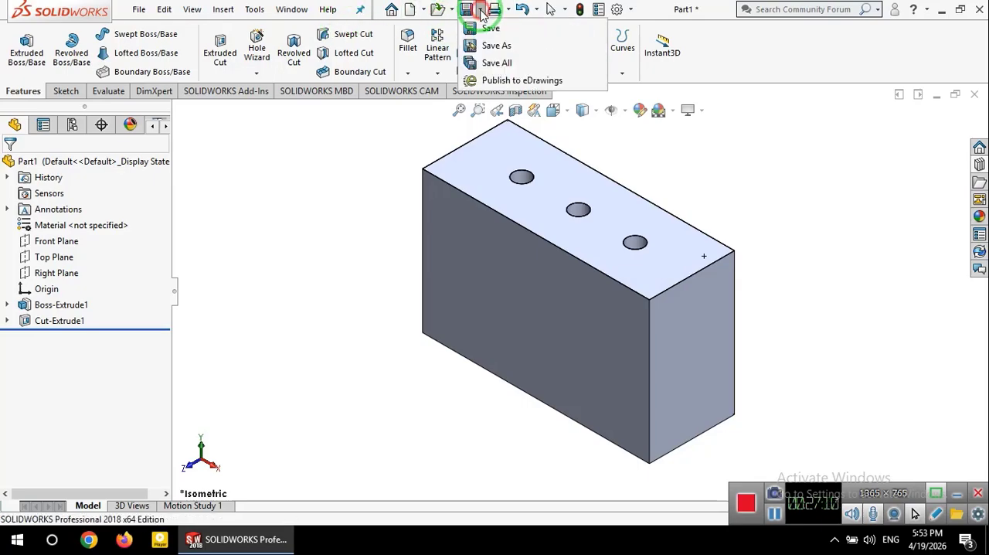
left_click(479, 26)
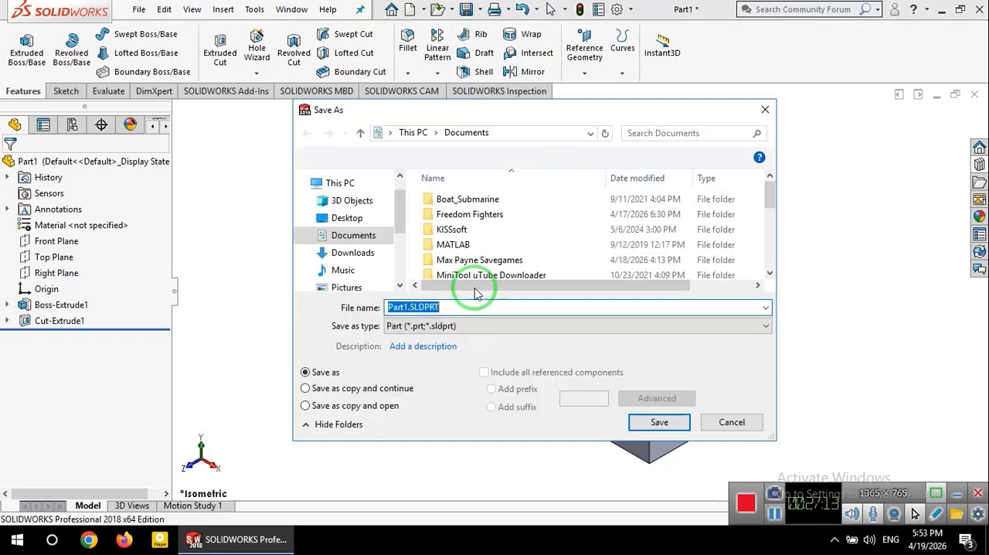
left_click(340, 218)
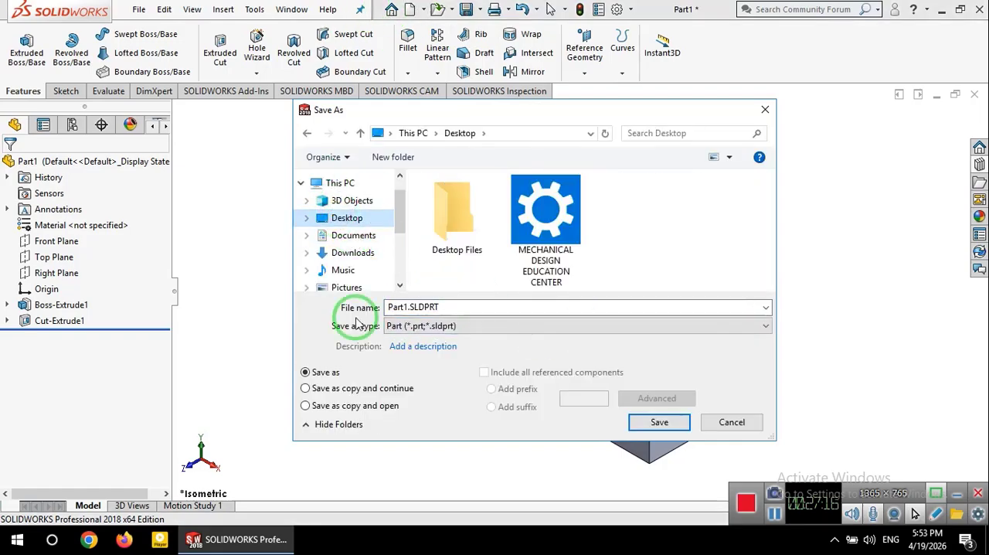
double_click(395, 307)
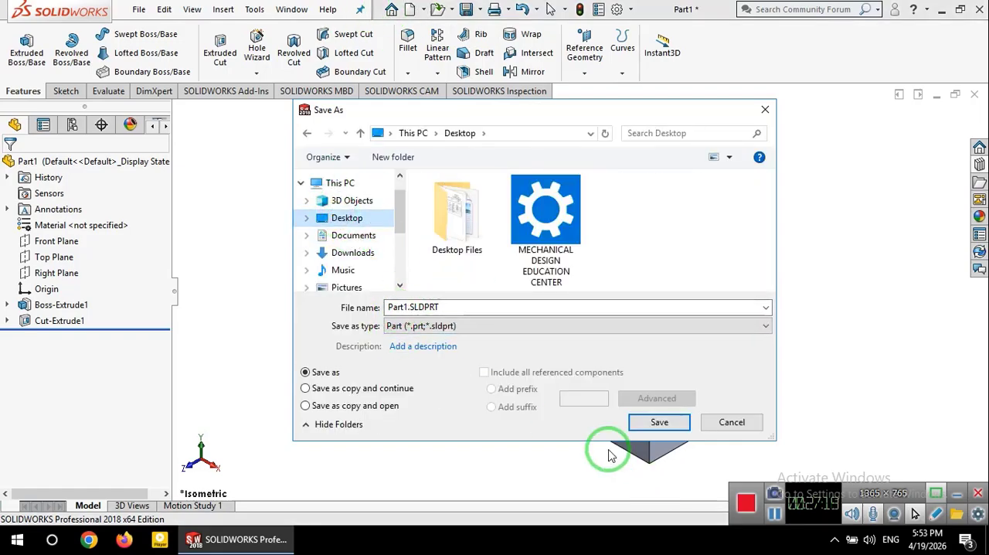
left_click(651, 427)
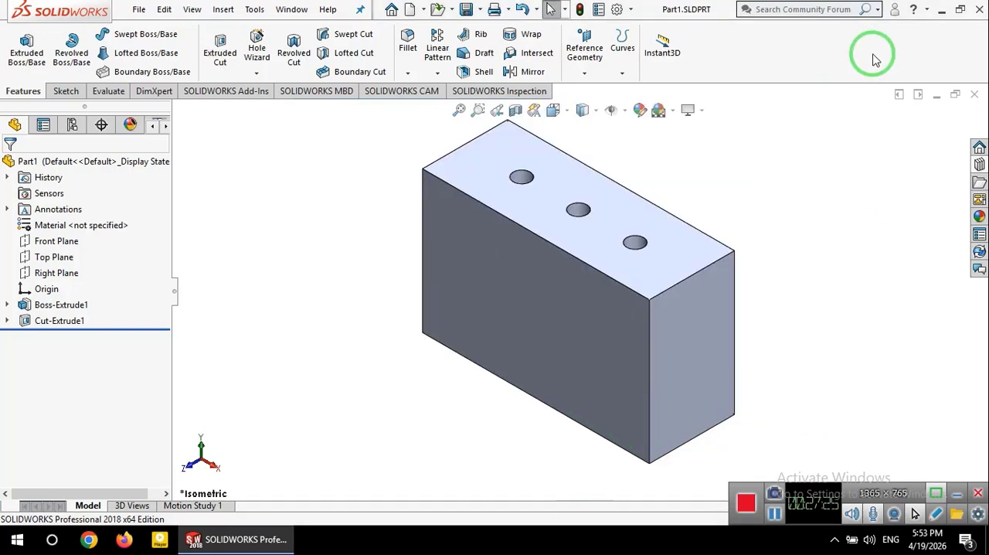
Step: Check the saved Part1.SLDPRT file on the Windows desktop and return to the part in SOLIDWORKS
left_click(940, 10)
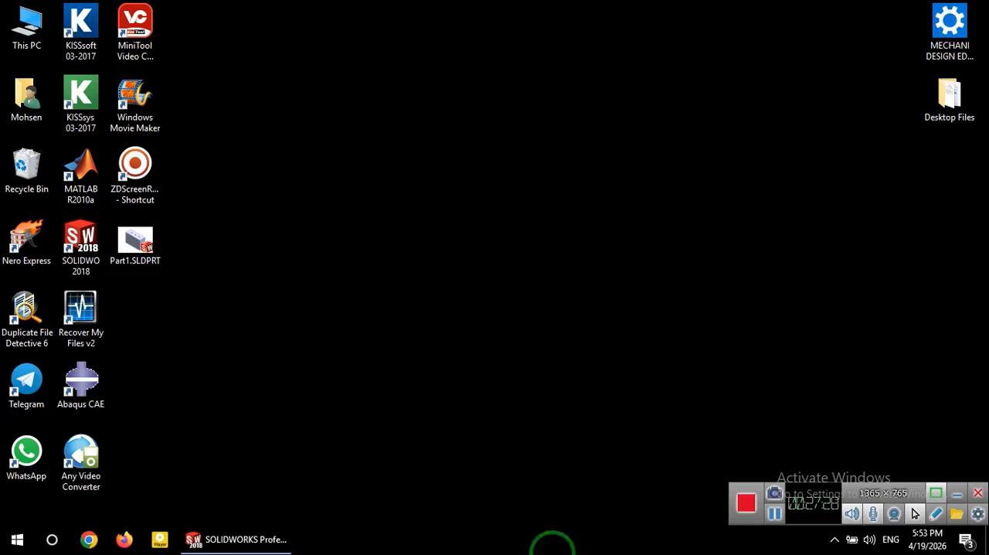
left_click(153, 241)
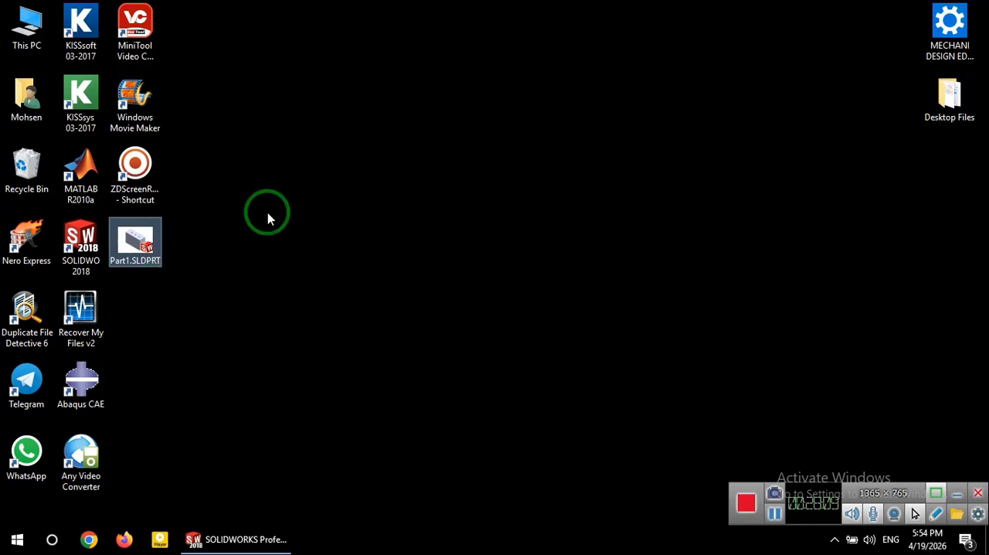
left_click(230, 539)
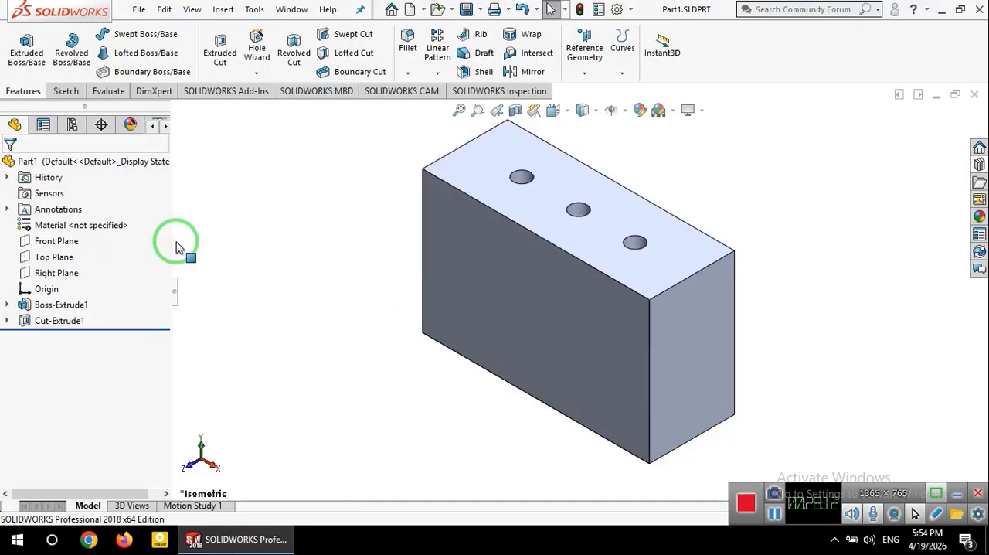